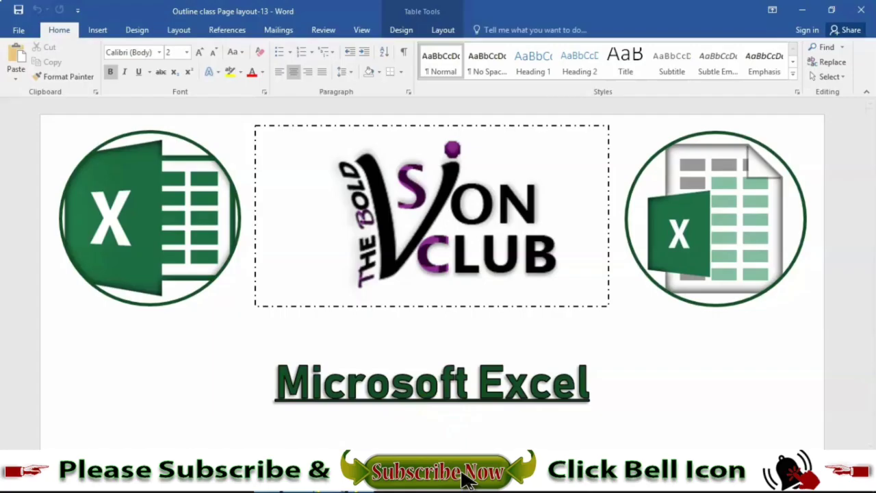
- Switch from the Word intro document to the blank Excel workbook Book1
click(299, 434)
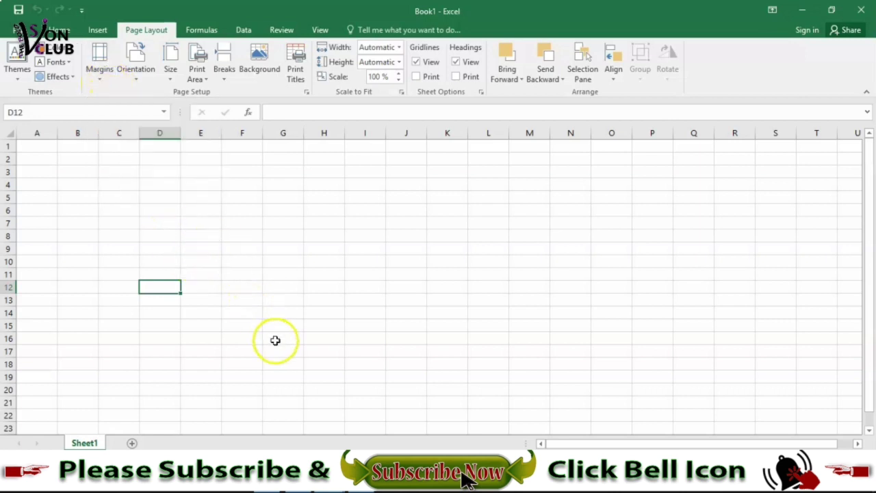
- Switch to the 2nd workbook's SALARY SHEET and view it in print preview
mouse_move(331, 485)
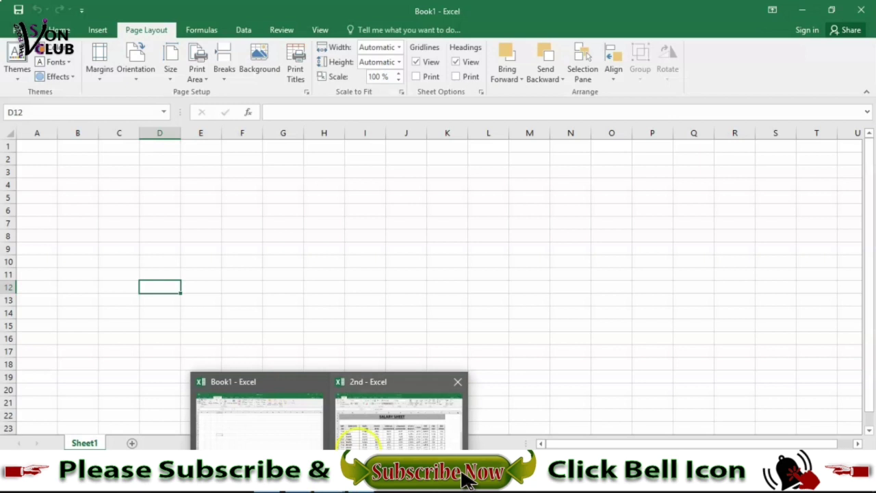
click(399, 419)
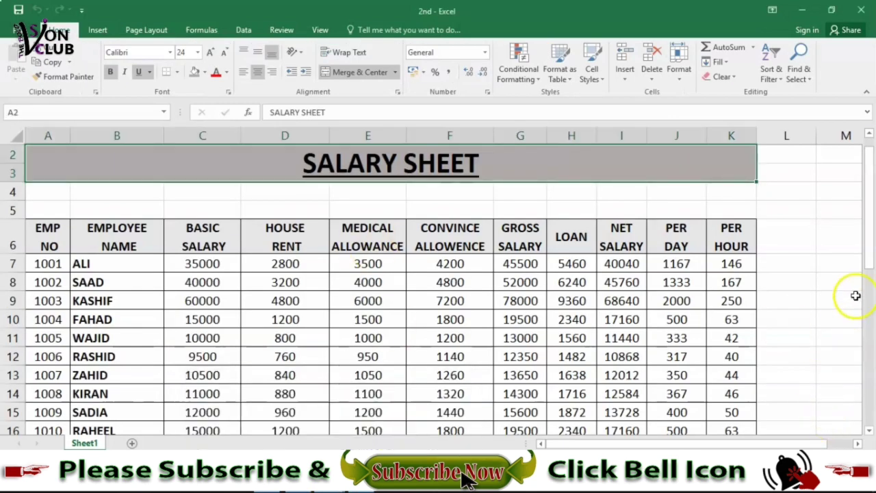
click(867, 272)
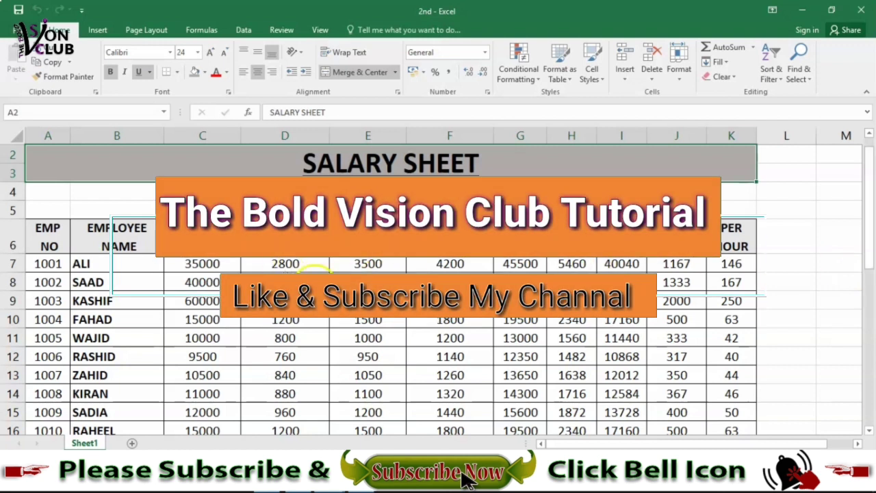
mouse_move(868, 254)
mouse_down()
mouse_move(871, 282)
mouse_move(869, 257)
mouse_up()
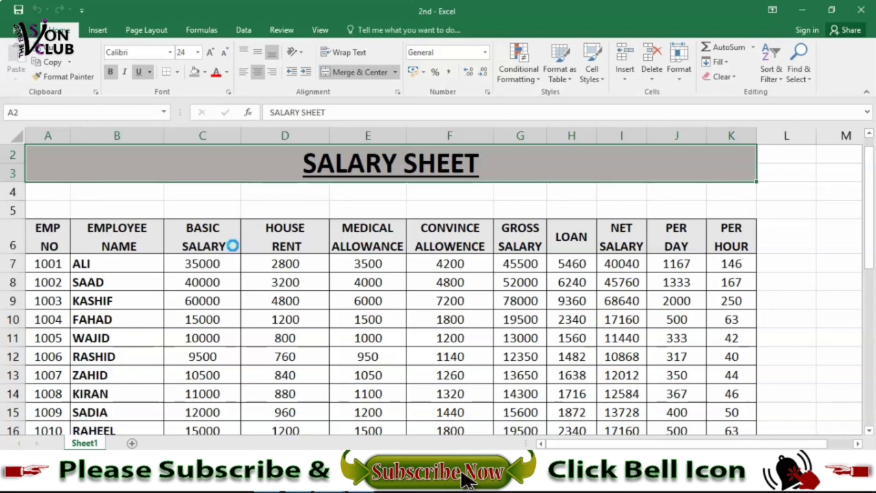
key(ctrl+p)
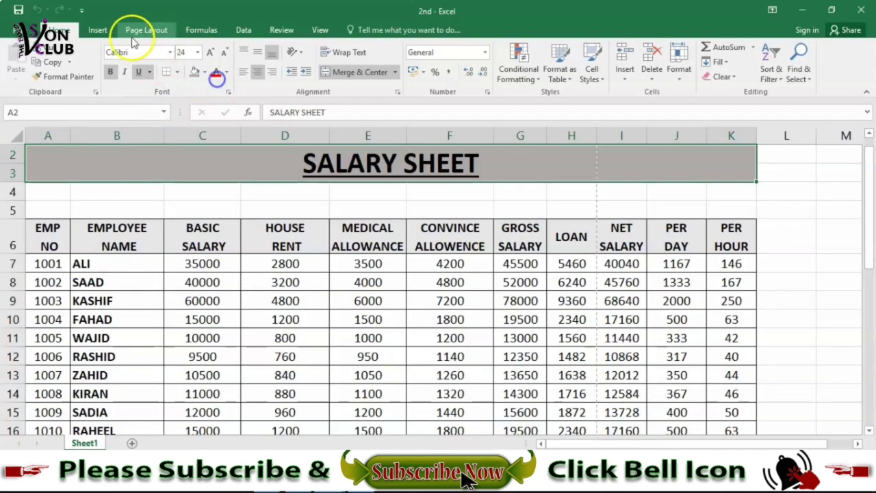
- Try Wide margins, then settle on Narrow margins so columns through NET SALARY fit
click(144, 30)
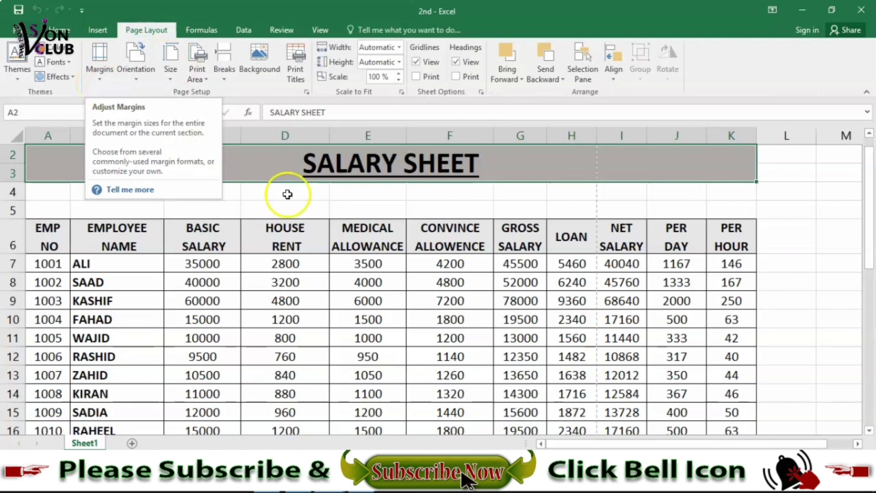
key(ctrl+p)
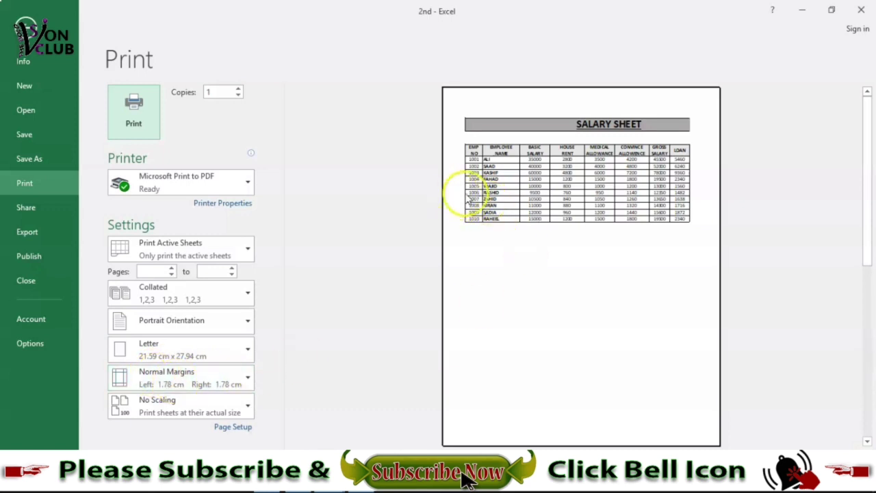
click(246, 382)
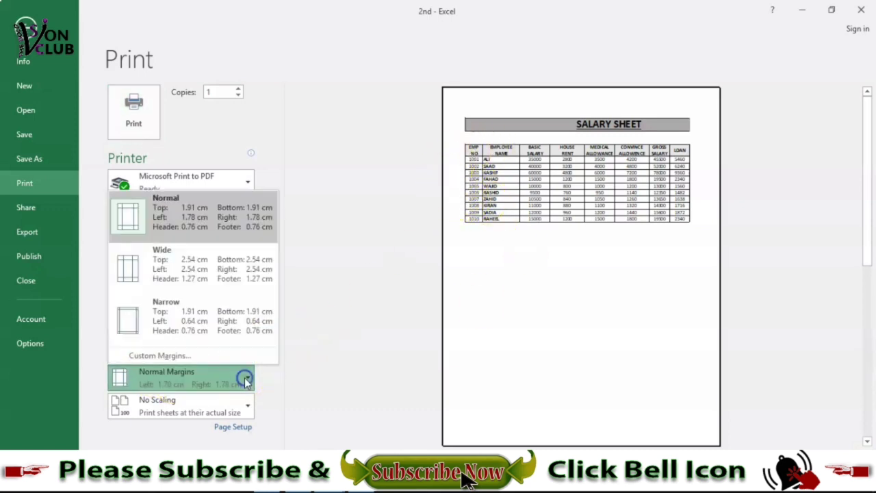
click(214, 275)
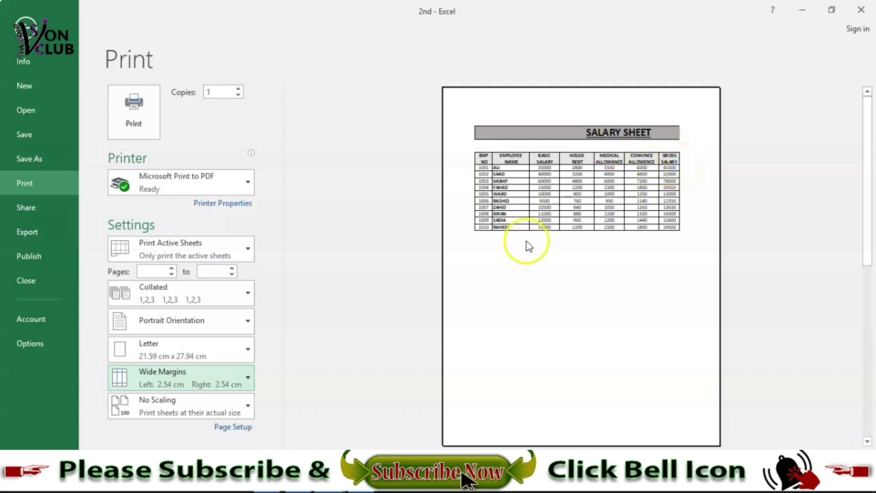
click(248, 378)
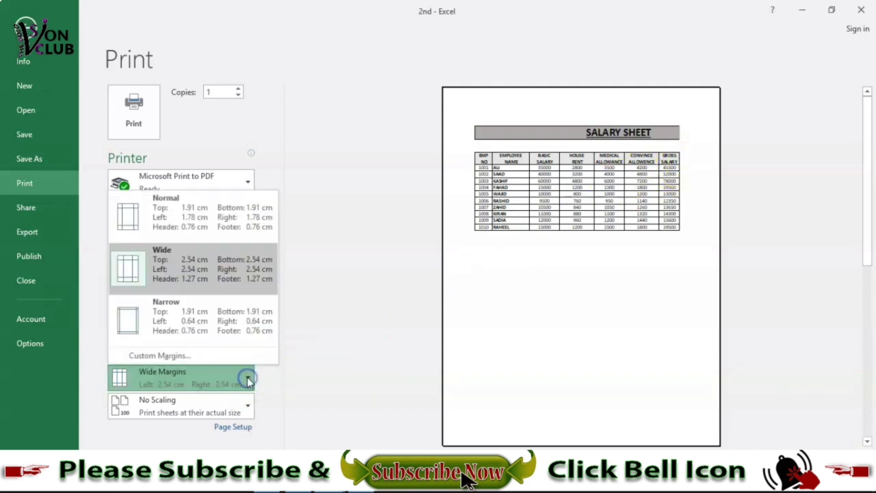
click(214, 329)
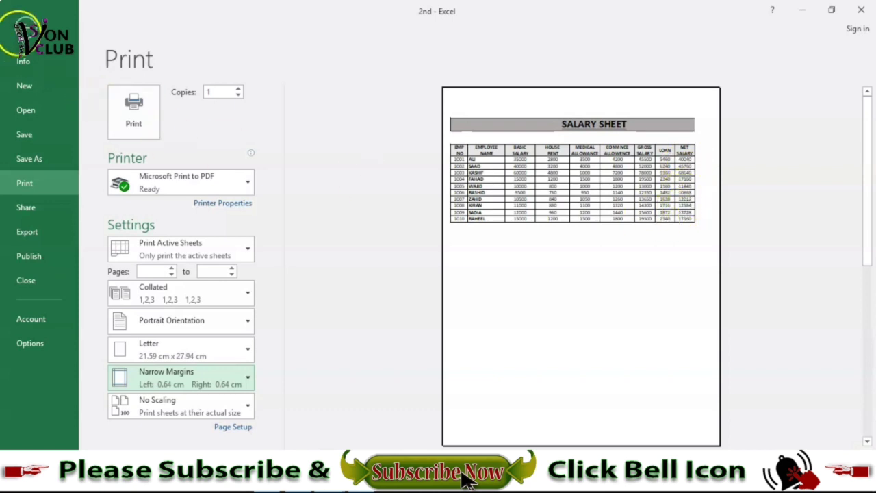
click(21, 24)
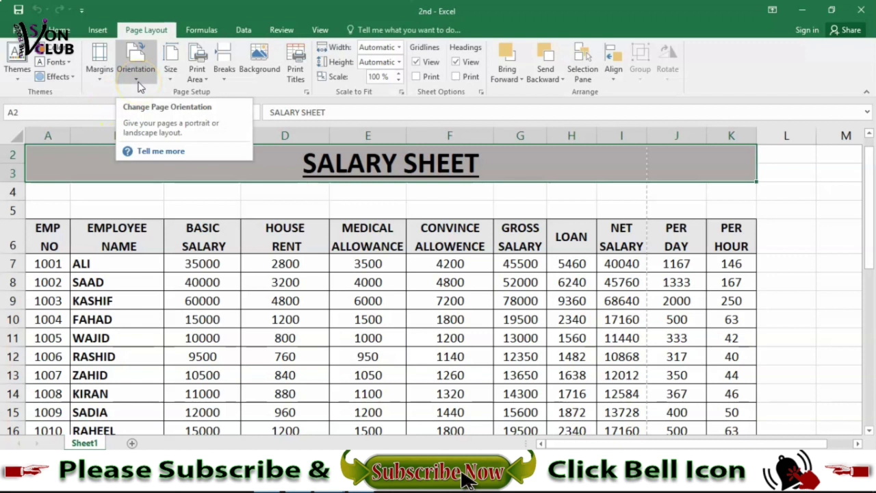
- Switch the page to Landscape and preview that every column through PER HOUR fits
click(137, 76)
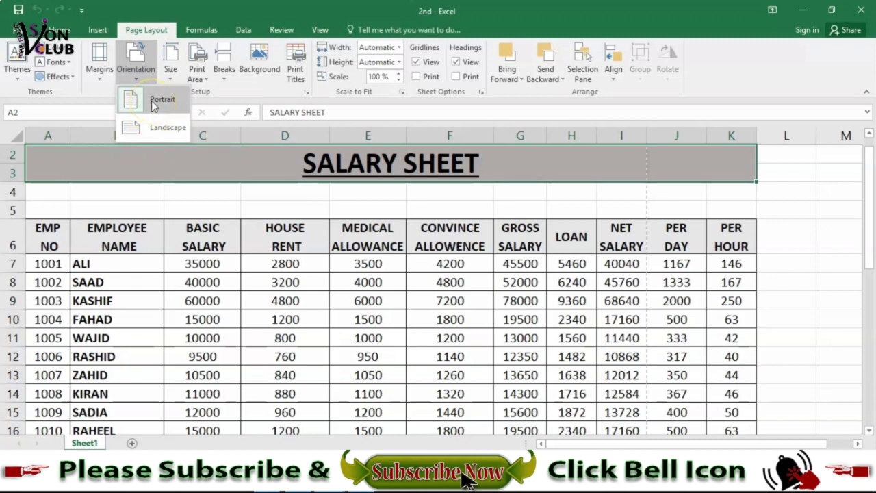
click(154, 130)
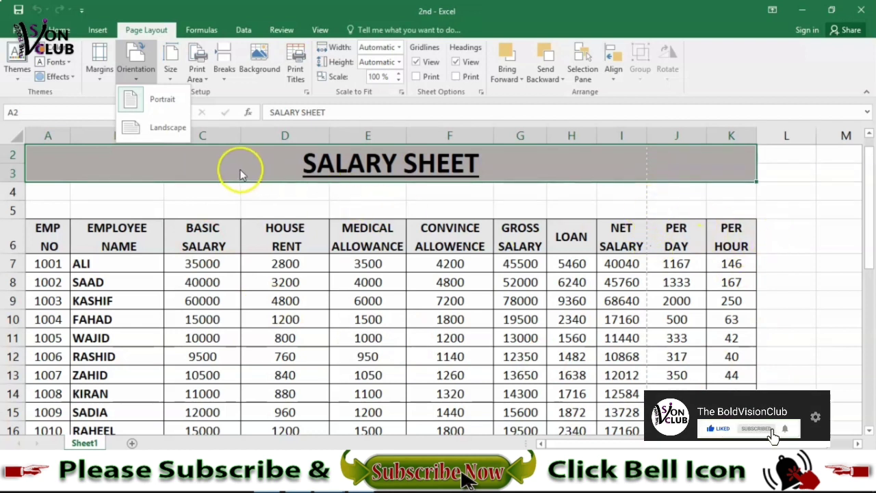
click(166, 131)
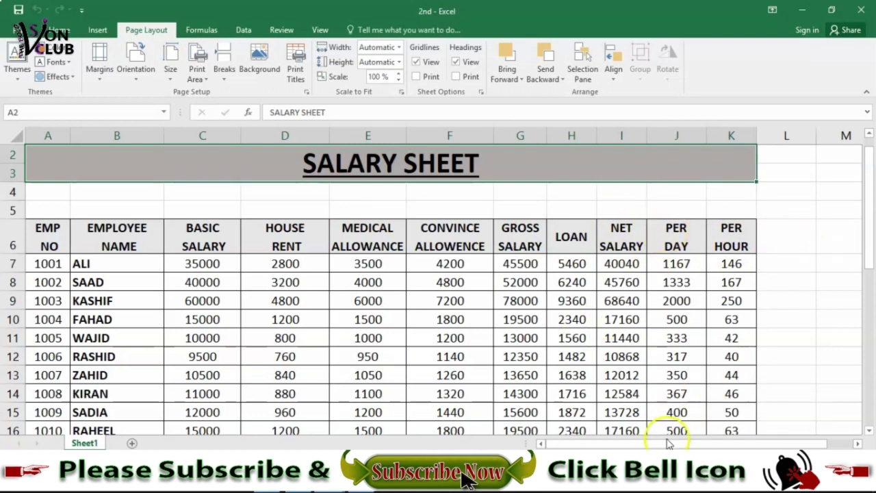
drag(712, 443, 753, 443)
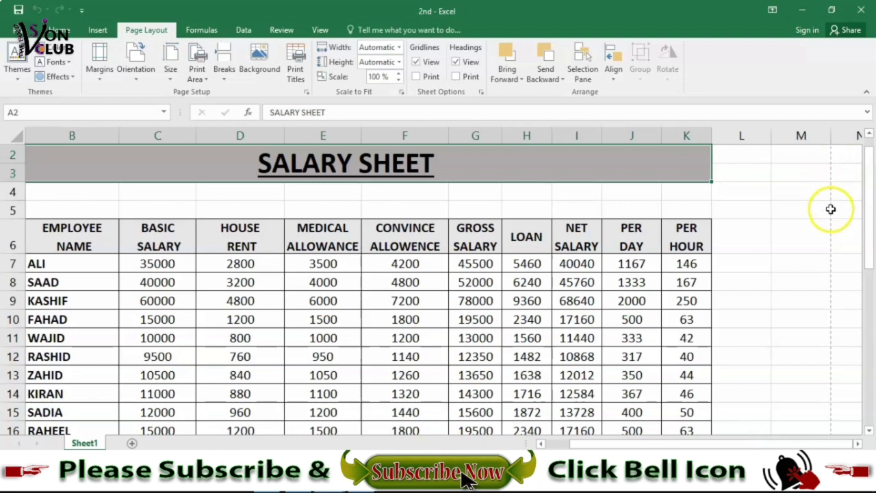
drag(773, 443, 681, 444)
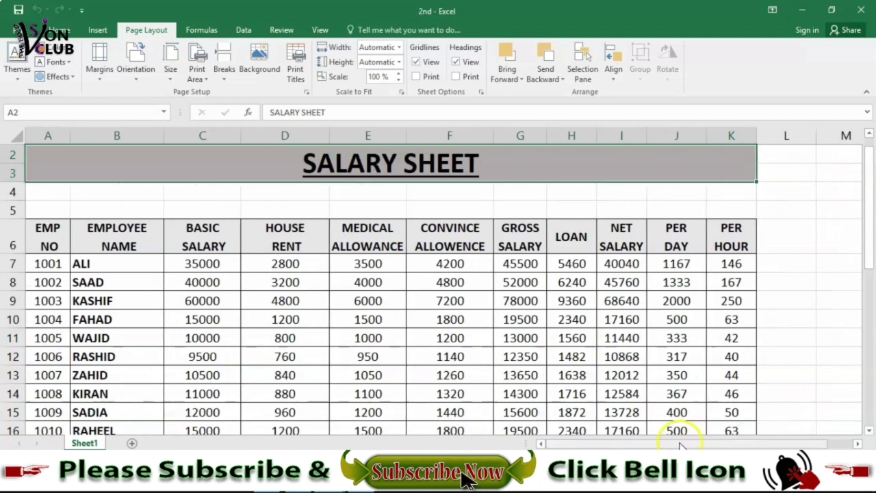
key(ctrl+p)
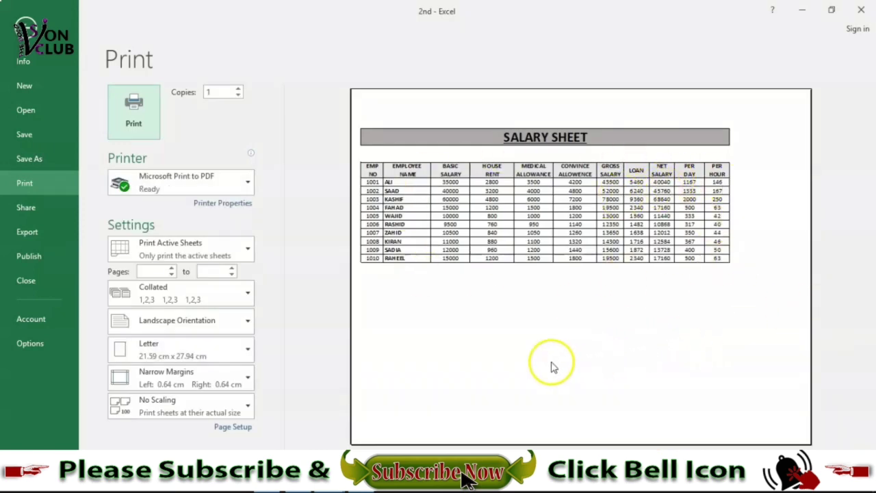
click(23, 30)
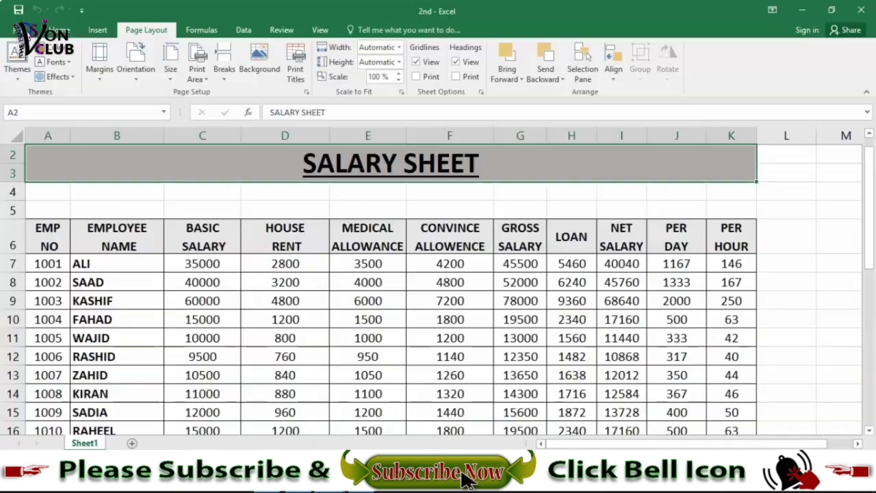
- Choose Portrait orientation, leaving the paper size unchanged
click(135, 68)
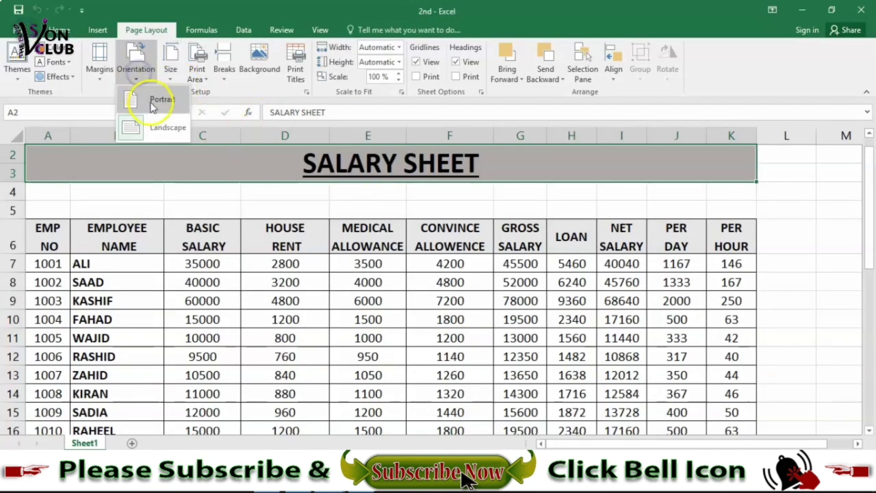
click(152, 102)
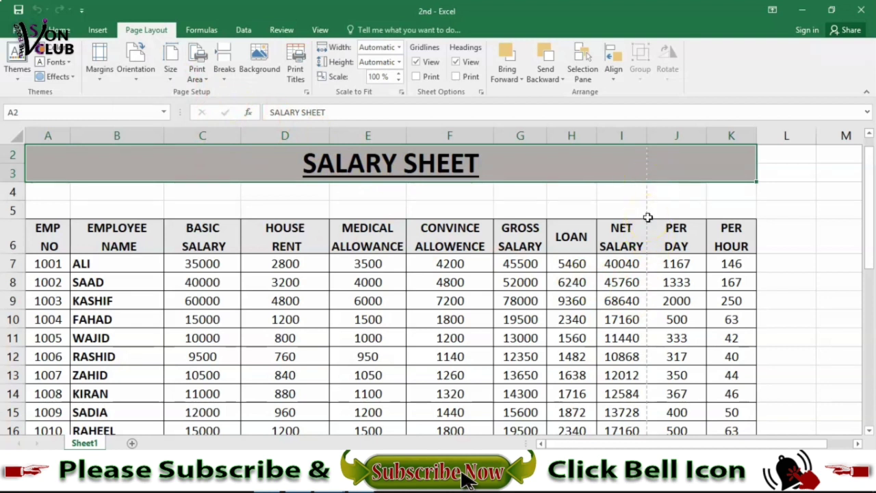
click(172, 81)
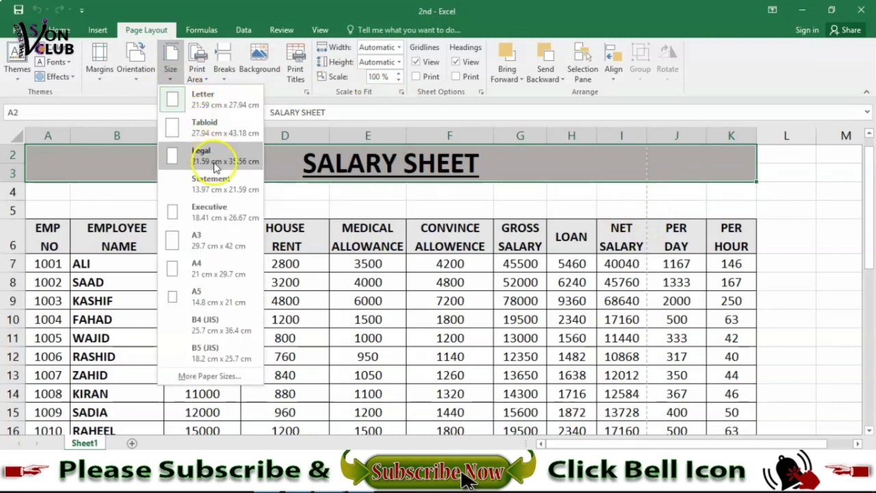
click(170, 81)
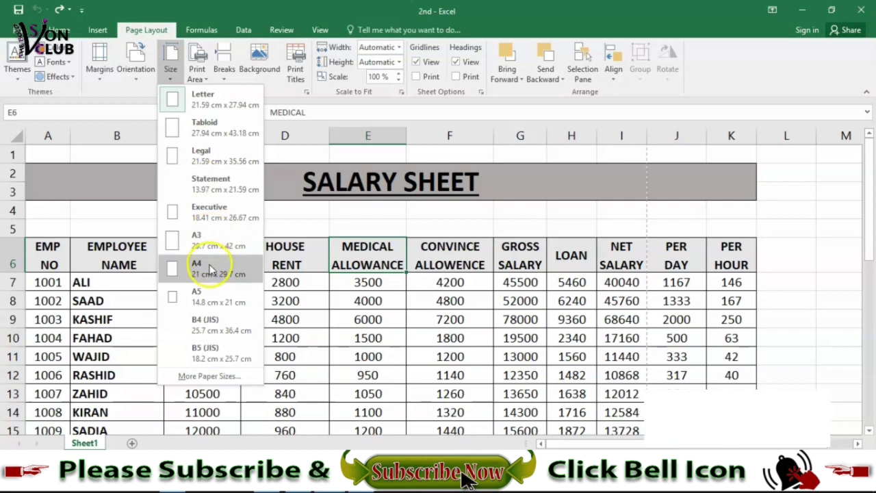
click(258, 5)
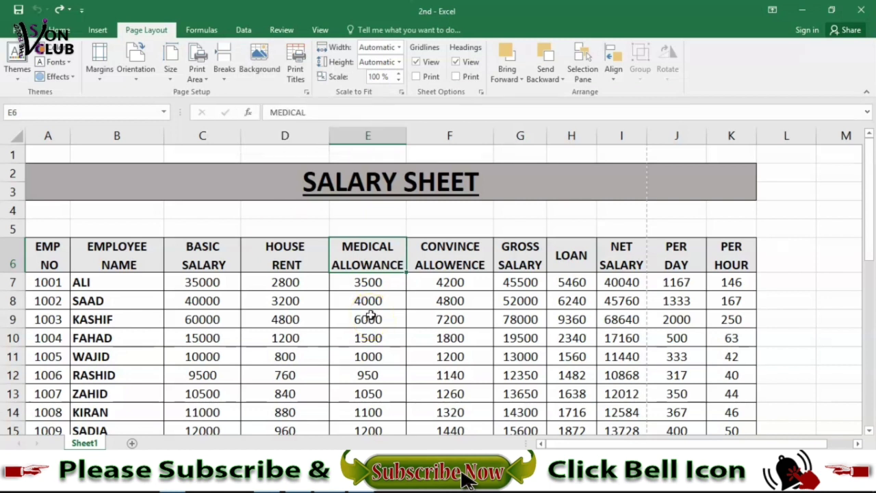
- Insert the logo image as the salary sheet's background
click(262, 70)
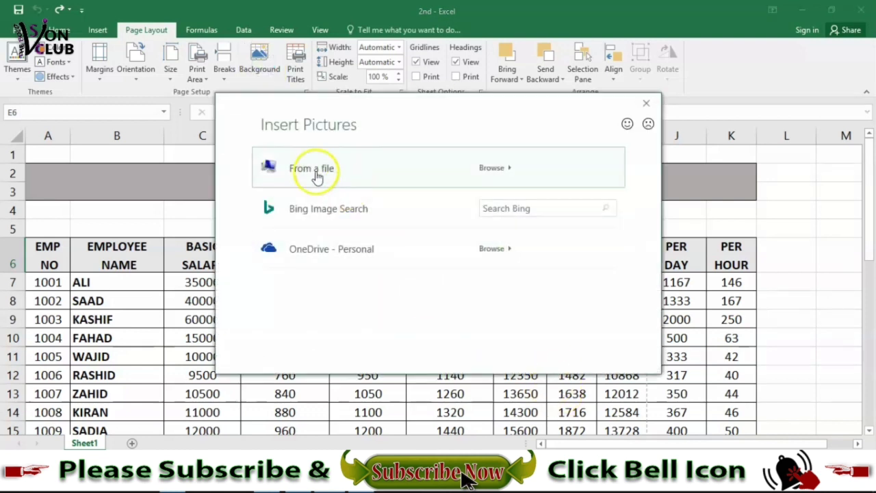
click(316, 174)
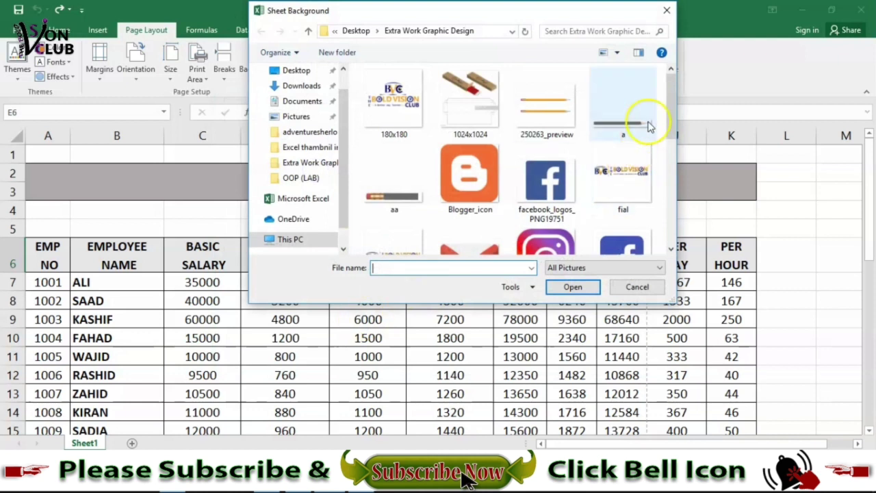
drag(671, 103, 673, 168)
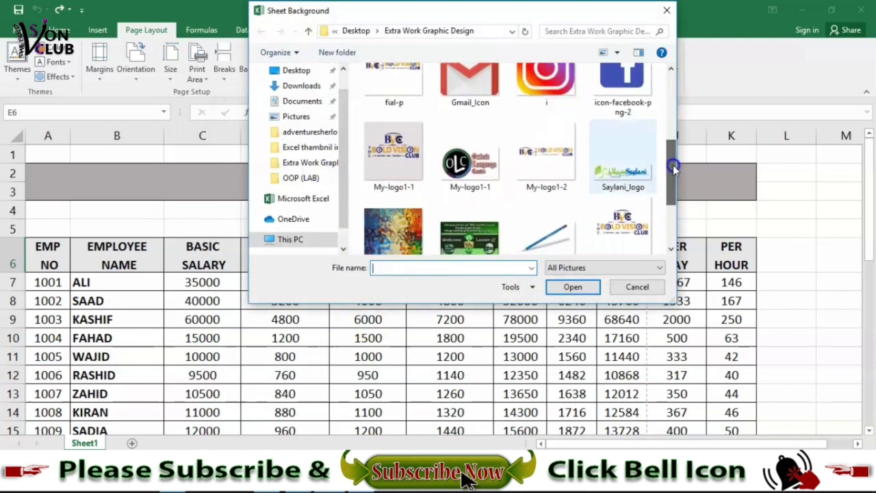
click(394, 162)
click(571, 286)
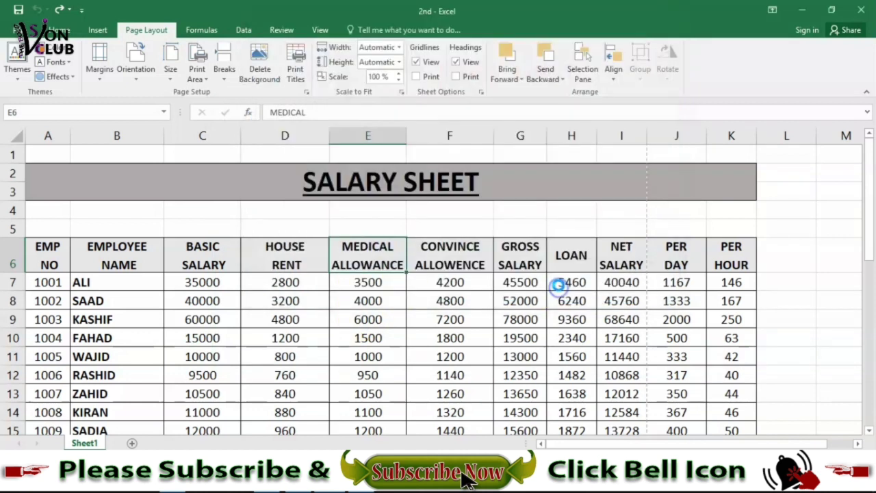
mouse_move(870, 196)
mouse_down()
mouse_move(871, 327)
mouse_move(871, 199)
mouse_up()
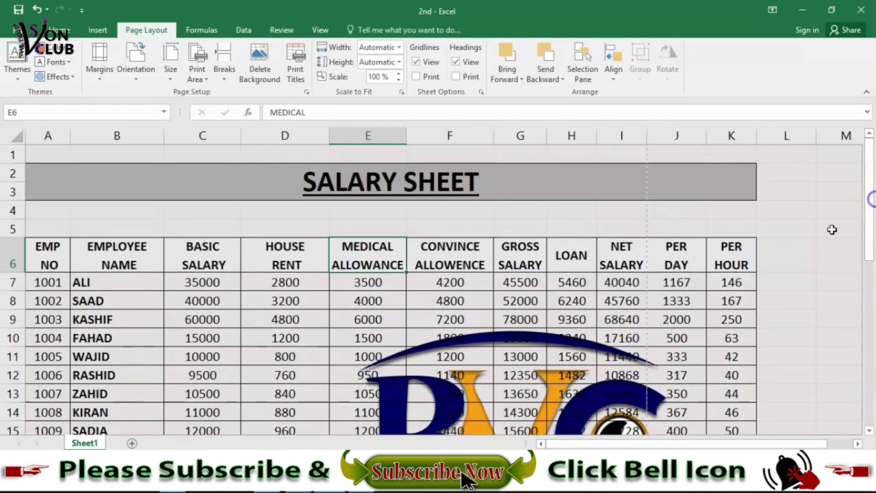
- Preview the sheet with the logo background, then undo the background
key(ctrl+p)
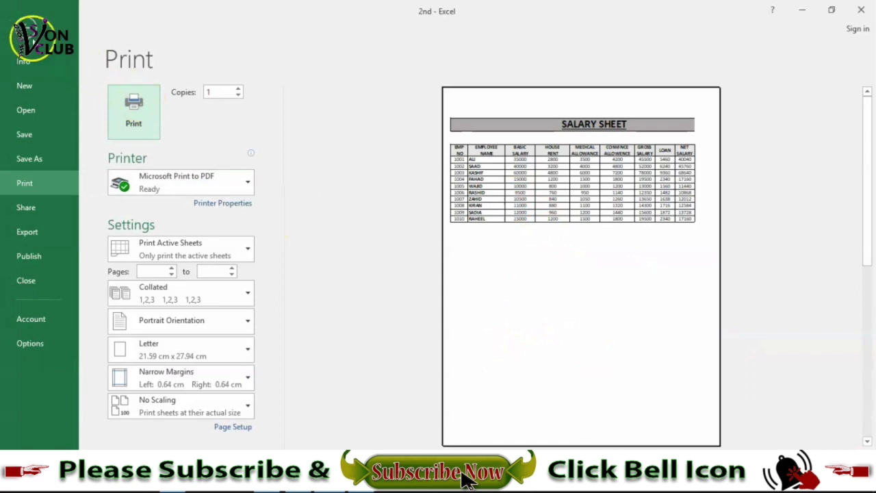
click(26, 31)
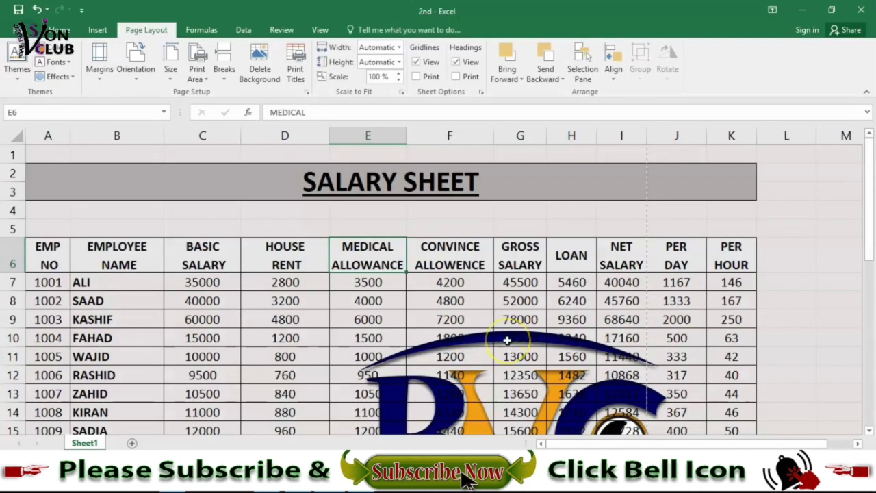
key(ctrl+z)
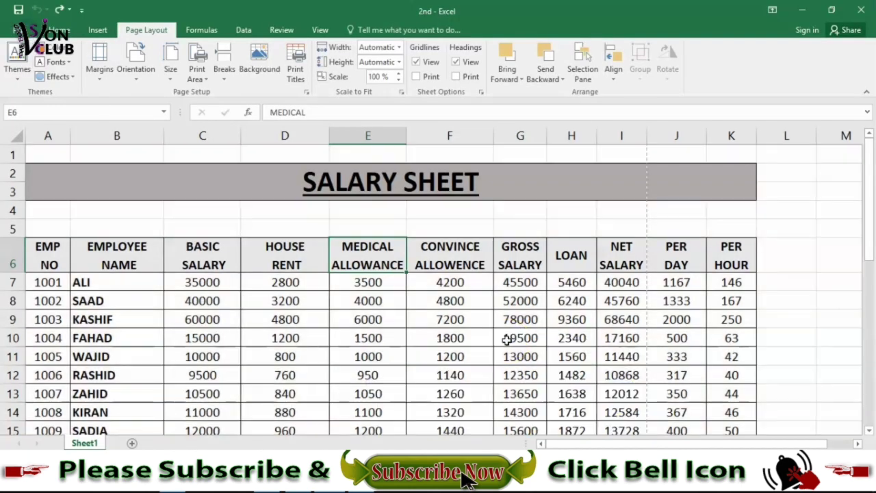
- Preview the salary sheet printout before any print area is set
click(289, 317)
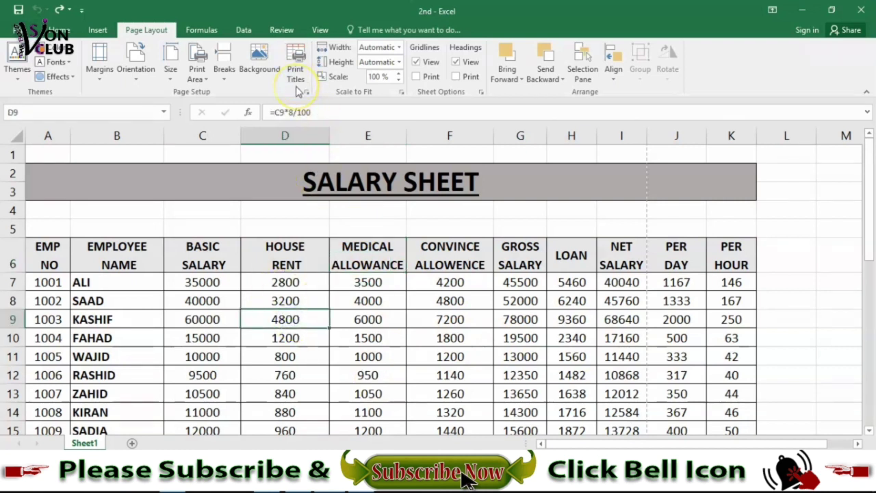
click(200, 81)
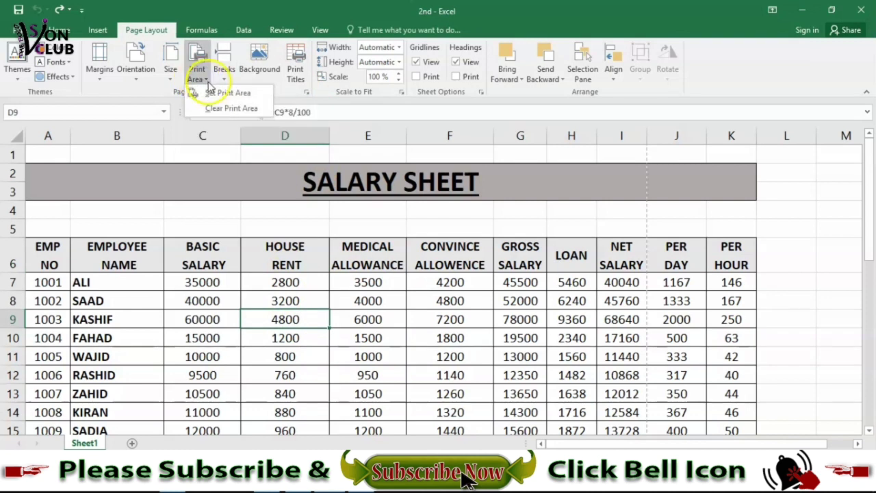
key(Escape)
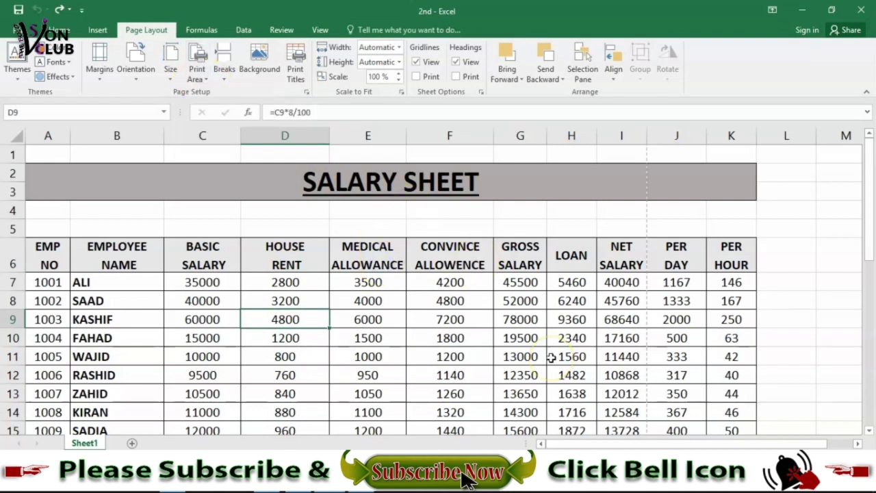
key(ctrl+p)
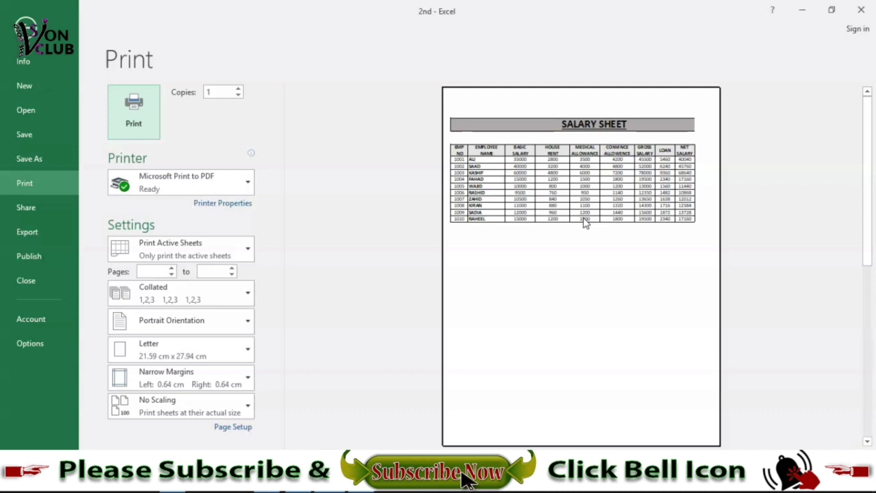
click(31, 31)
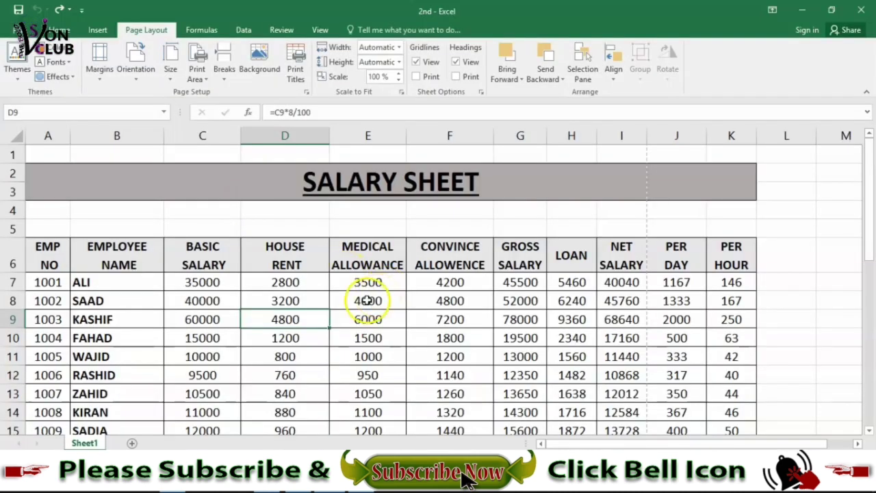
- Set the print area to the title and first two employee rows (A2:K8) and preview it
click(395, 181)
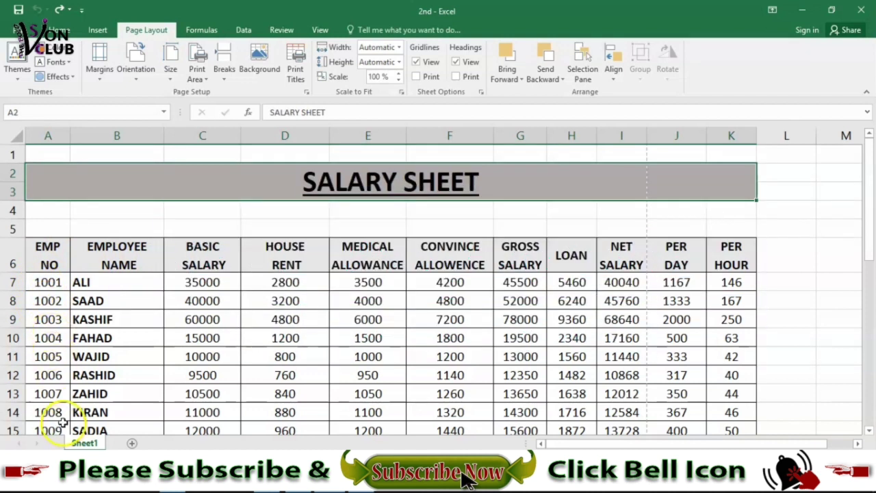
drag(84, 183, 636, 298)
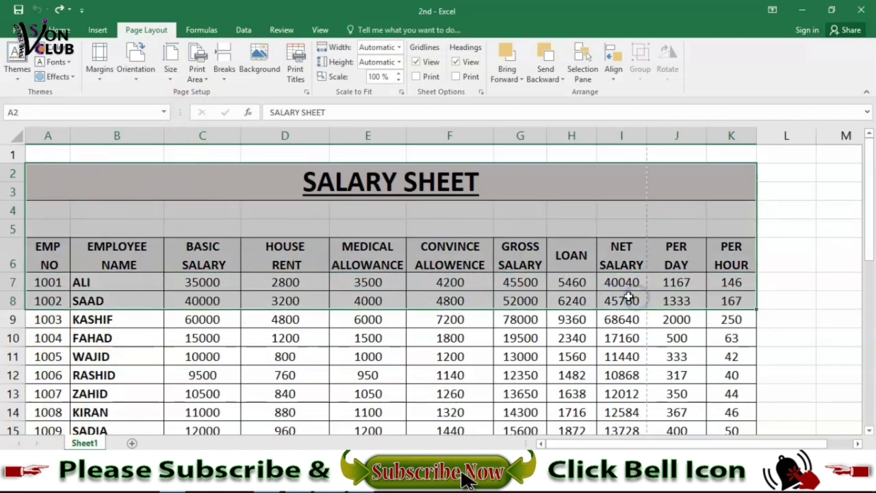
click(201, 78)
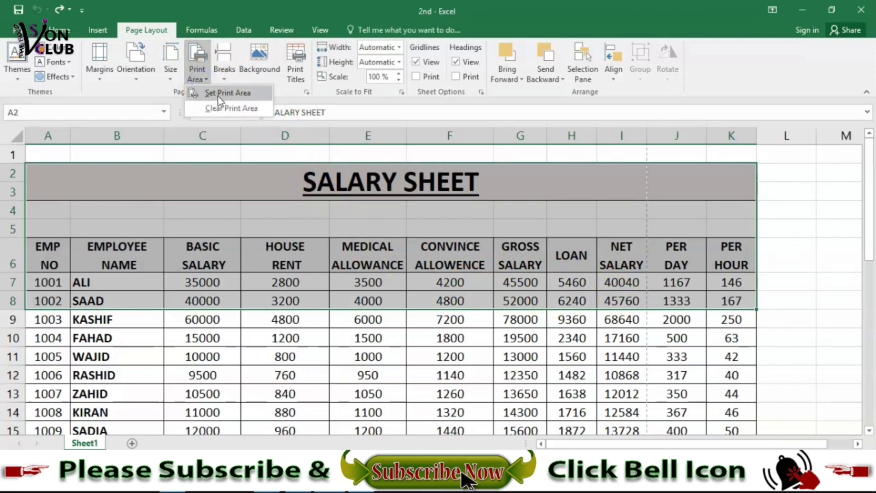
click(226, 98)
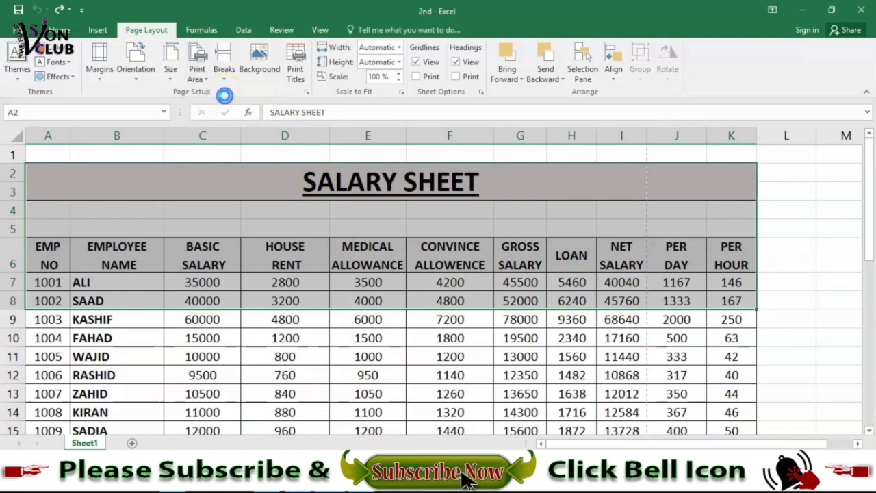
click(449, 354)
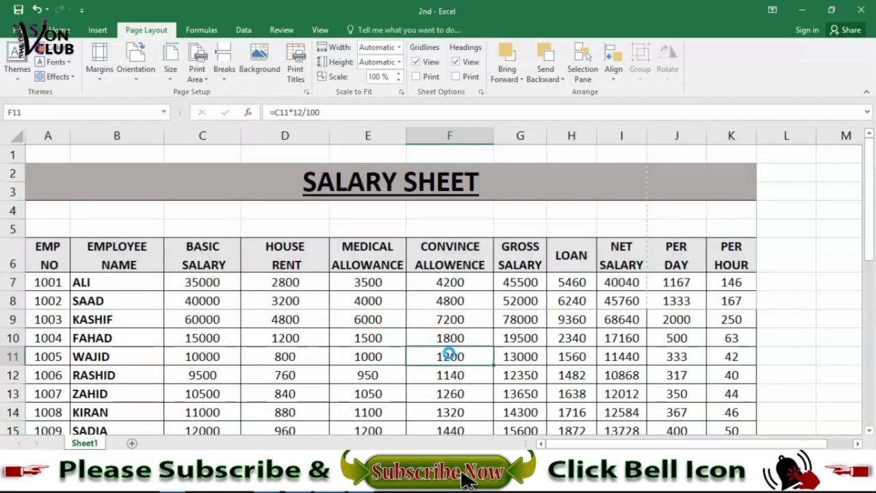
key(ctrl+p)
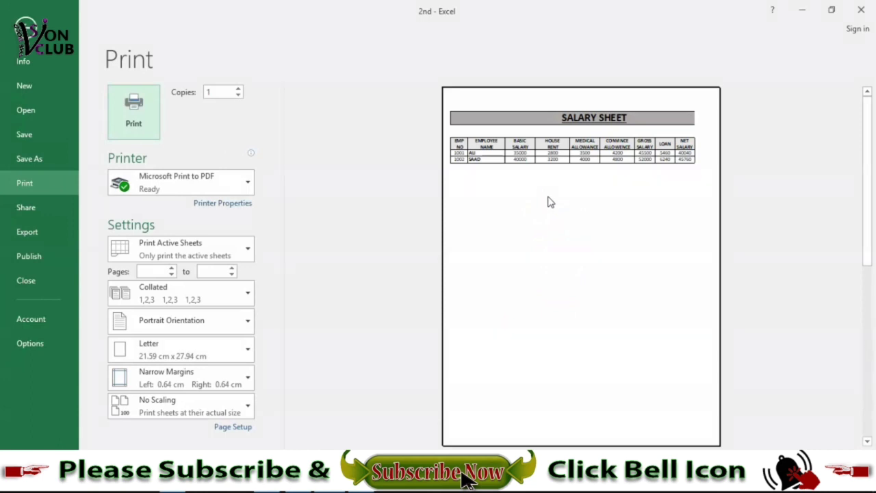
click(31, 28)
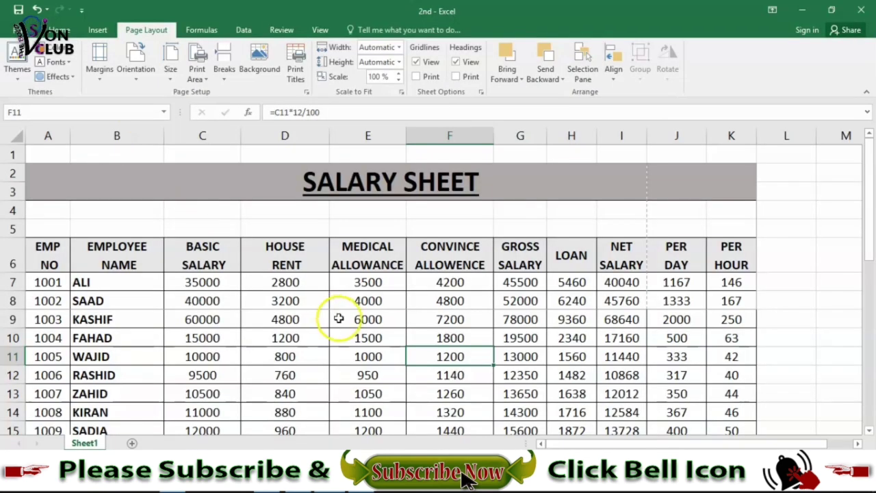
- Clear the print area and preview all ten employee rows again
mouse_move(69, 191)
mouse_down()
mouse_move(130, 218)
mouse_move(562, 300)
mouse_up()
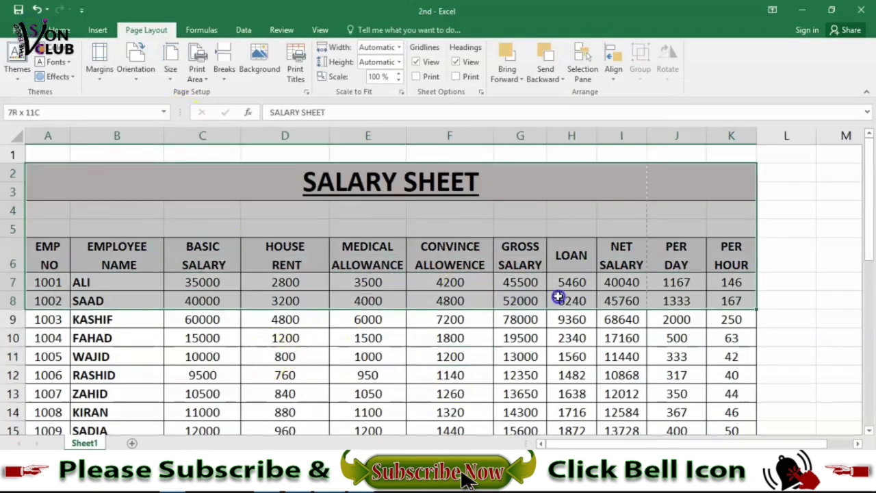
click(205, 81)
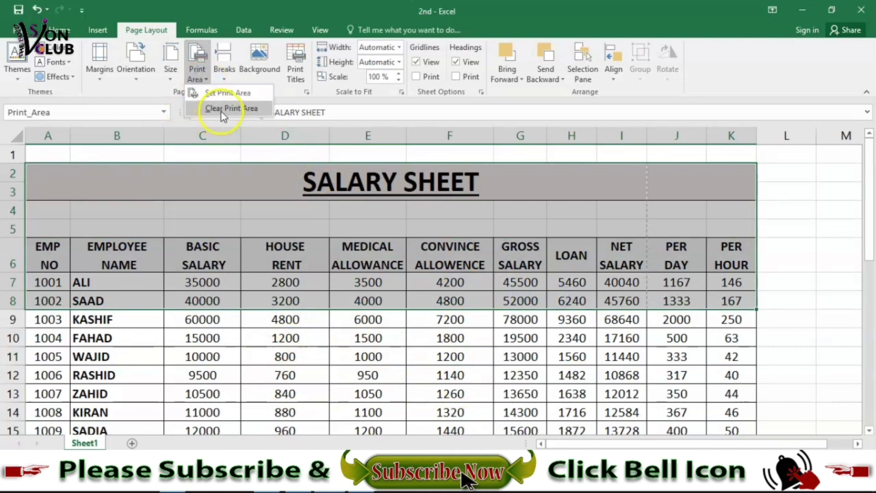
click(222, 111)
click(328, 342)
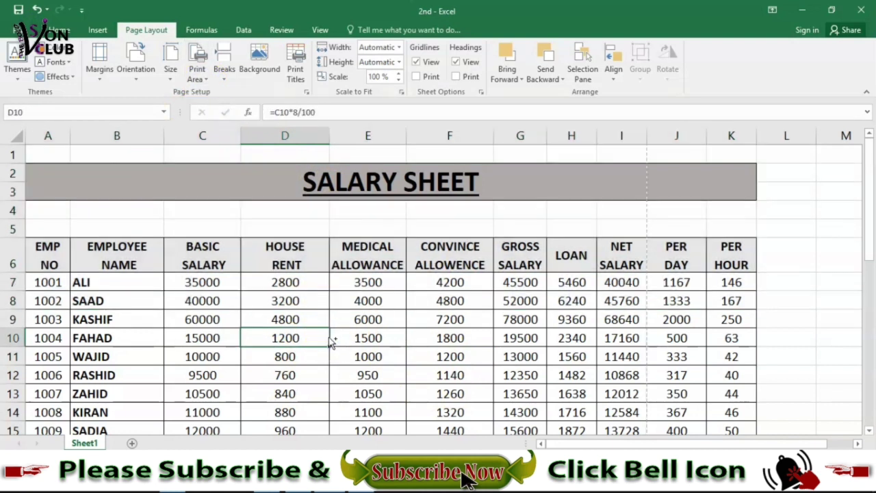
key(ctrl+p)
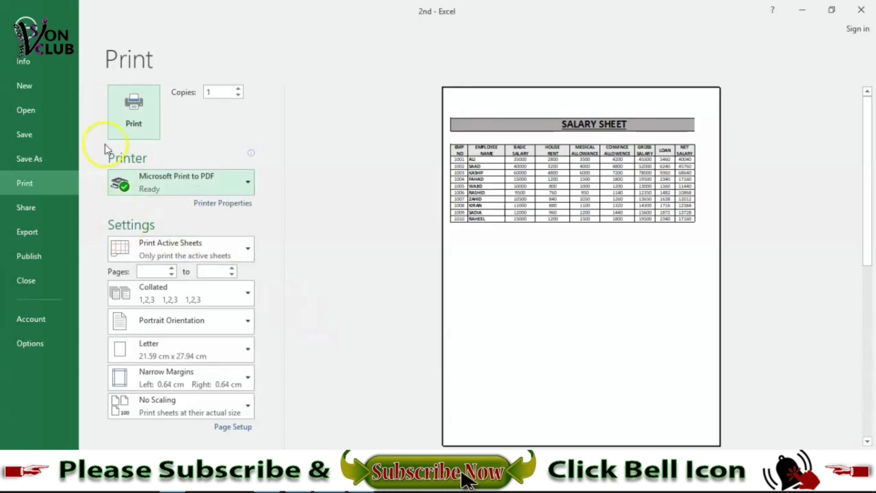
click(25, 31)
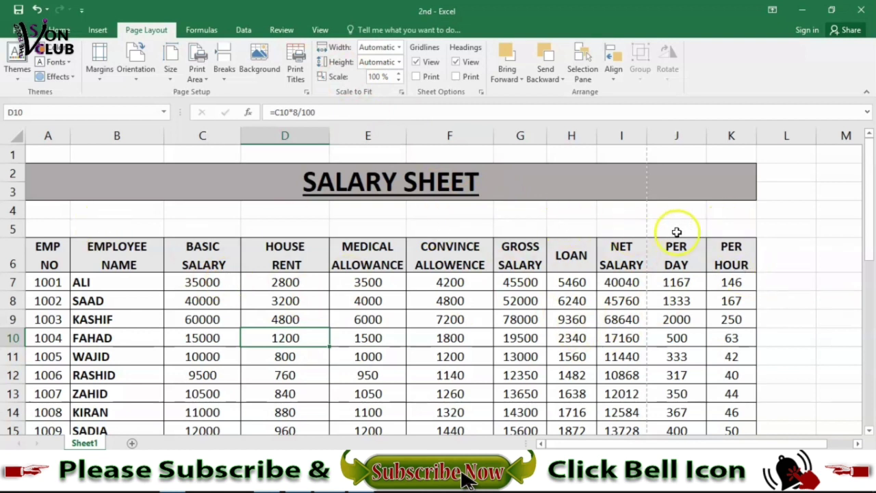
- Scale the sheet to fit 1 page wide and preview the printout
click(398, 47)
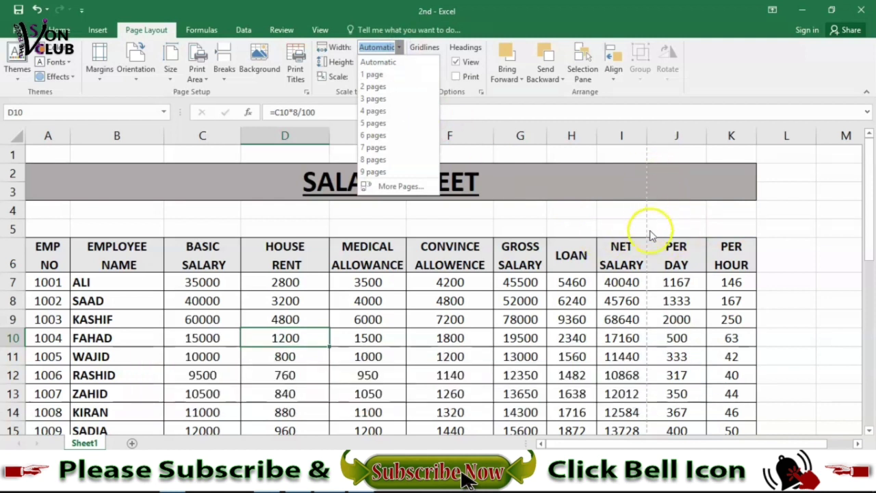
click(377, 62)
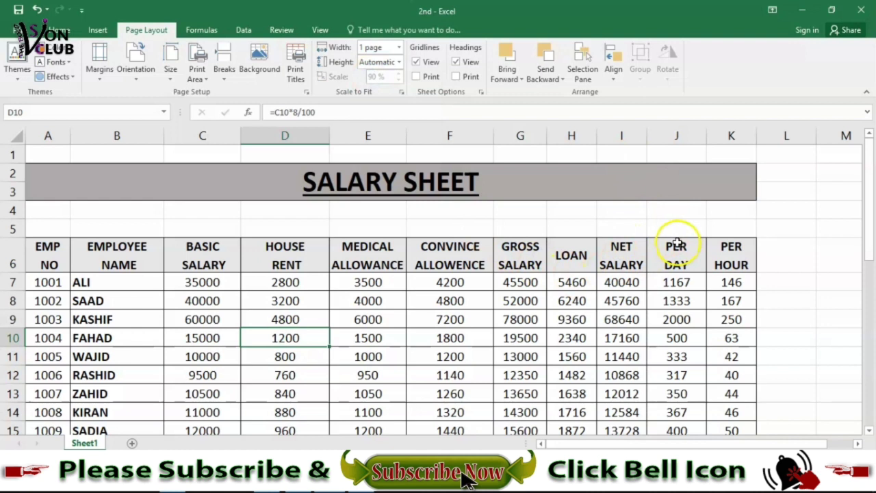
key(ctrl+p)
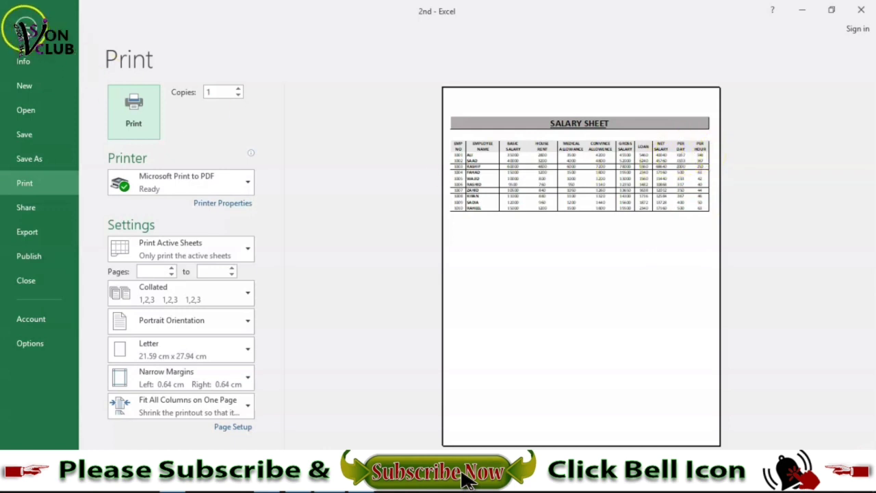
click(24, 29)
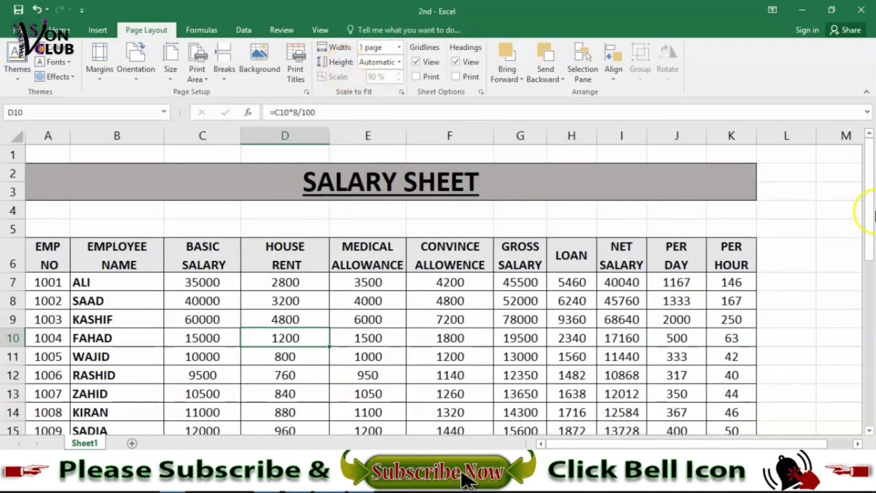
- Leave the page height on Automatic and scroll back up to the SALARY SHEET title
drag(869, 218, 869, 293)
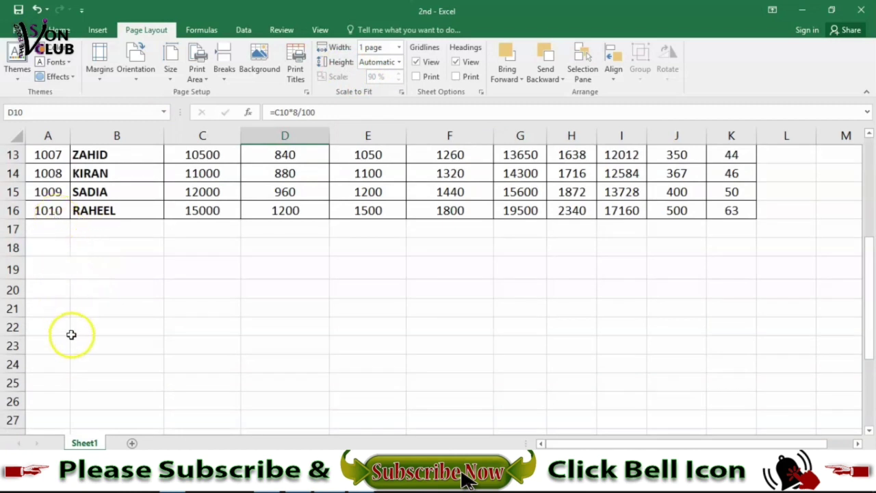
drag(869, 284, 868, 199)
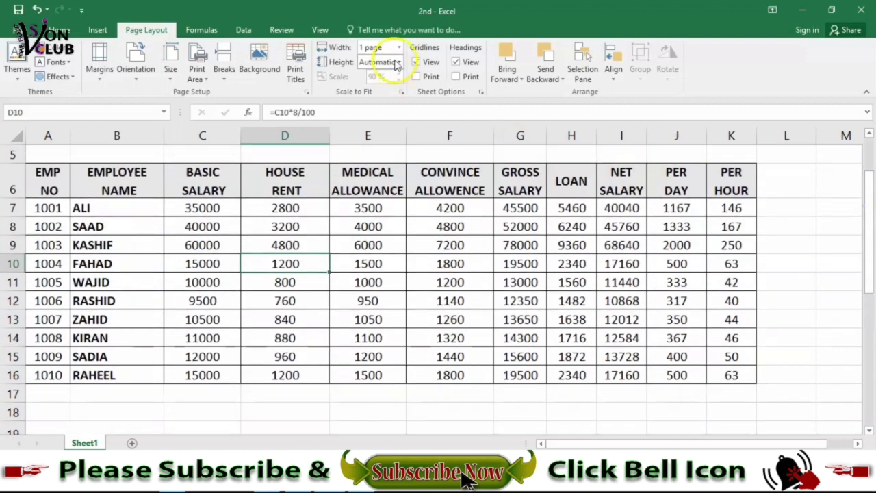
click(400, 63)
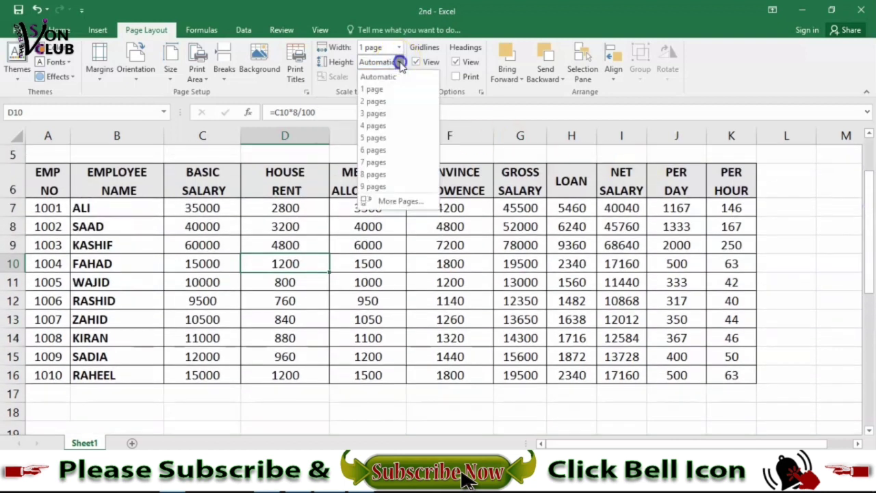
click(401, 63)
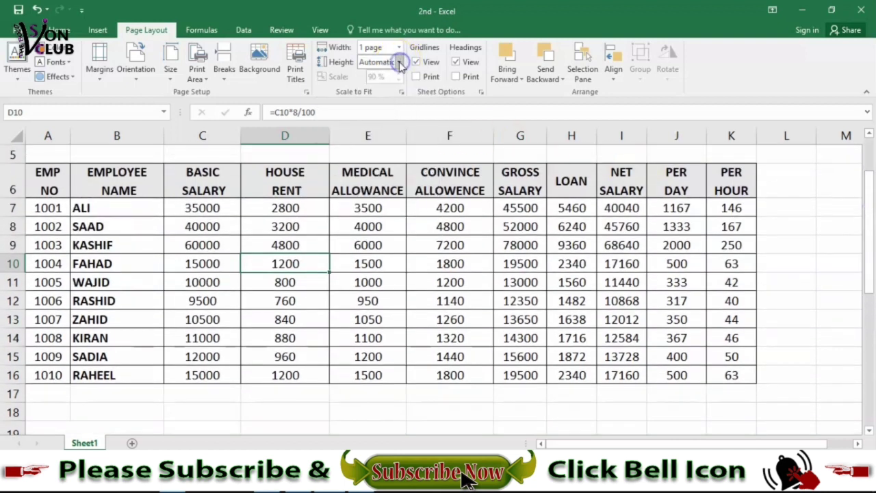
click(393, 224)
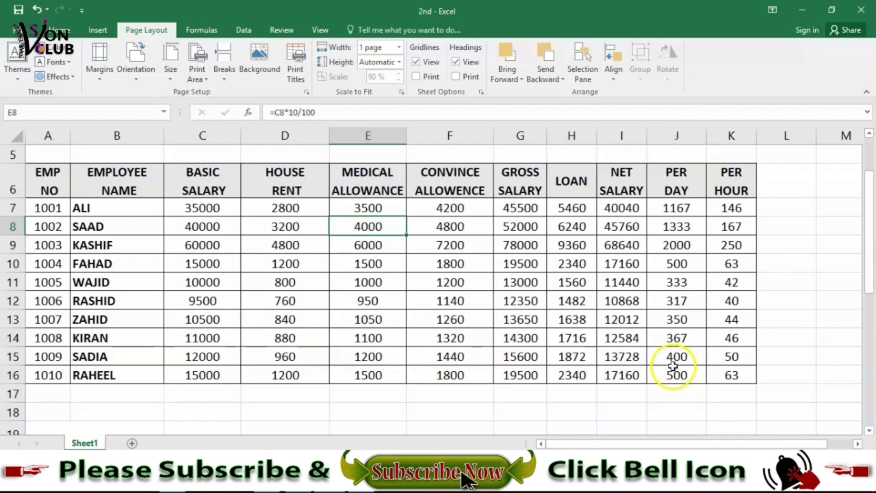
click(871, 235)
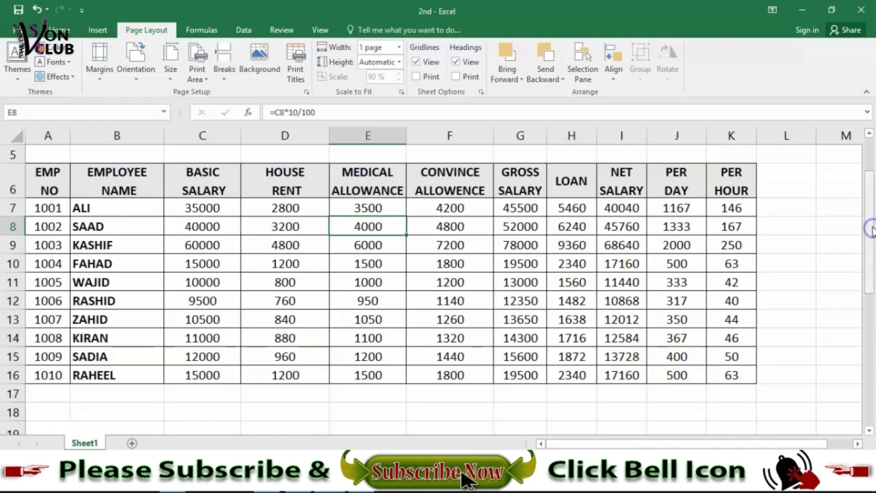
drag(871, 230, 868, 203)
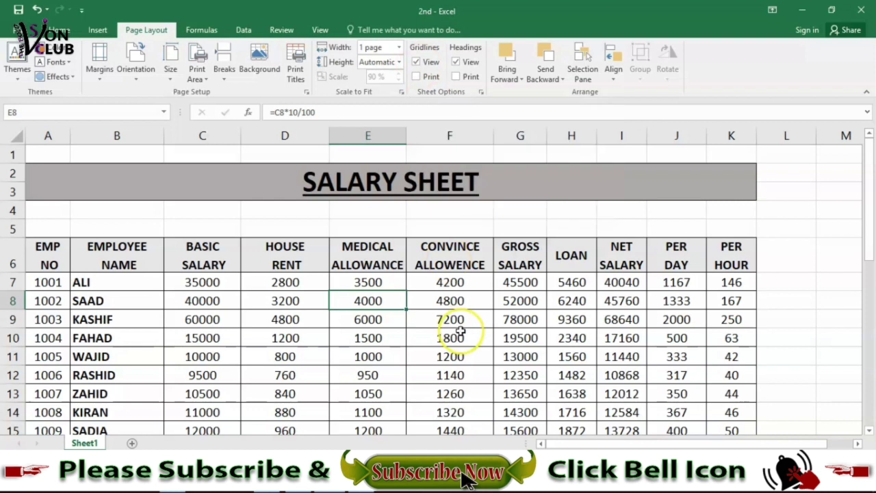
- Return Scale to Fit width to Automatic and preview columns through PER HOUR on one portrait page
click(399, 47)
click(378, 61)
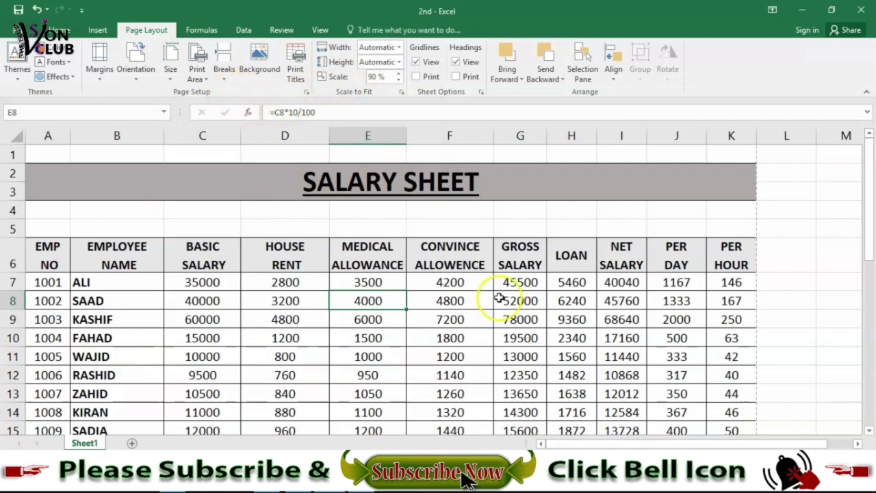
click(571, 301)
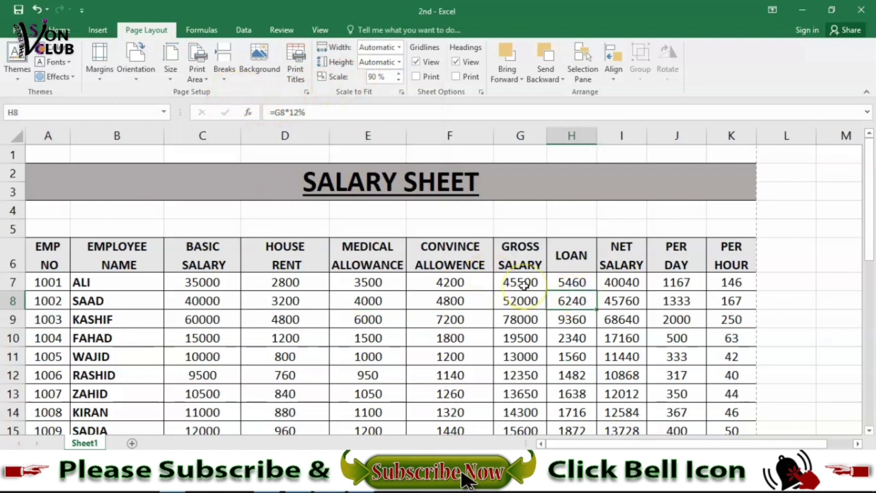
key(ctrl+p)
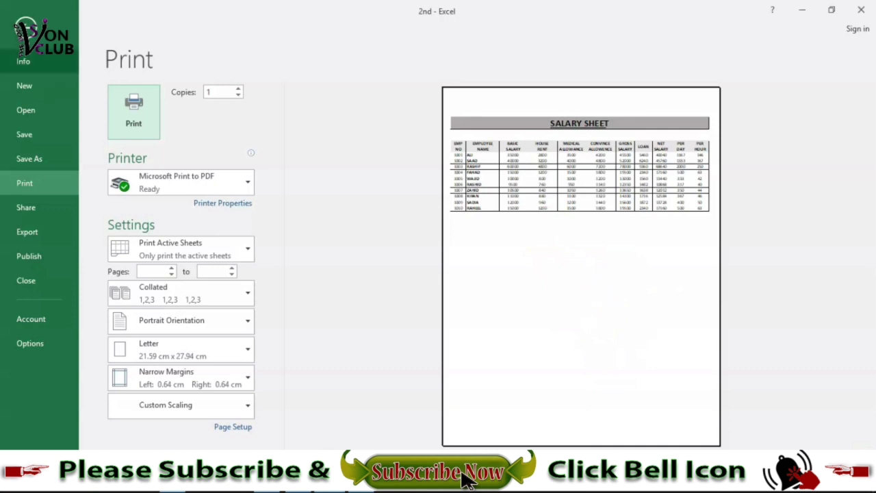
click(25, 30)
- Tick Print for gridlines in Sheet Options and preview the gridlined page
click(512, 226)
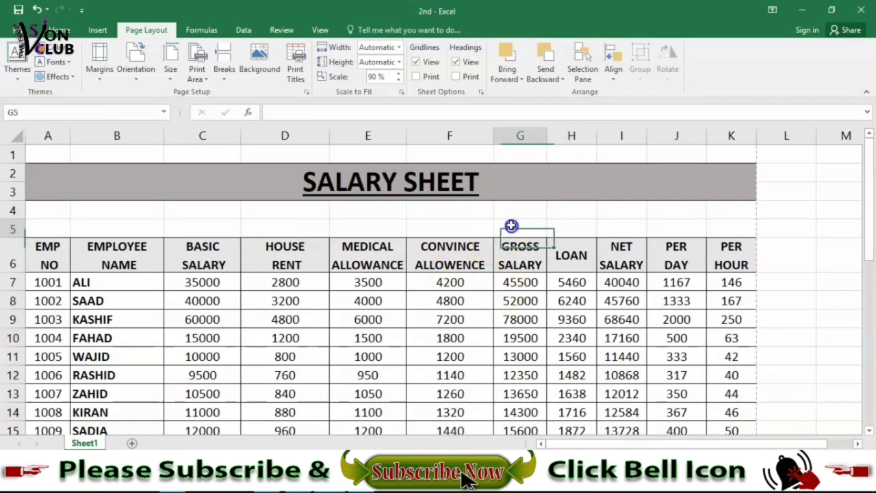
click(387, 210)
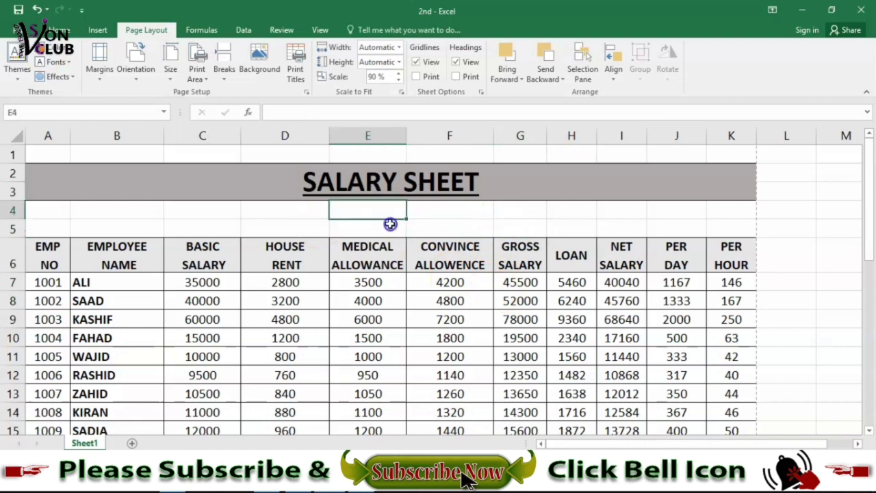
click(425, 218)
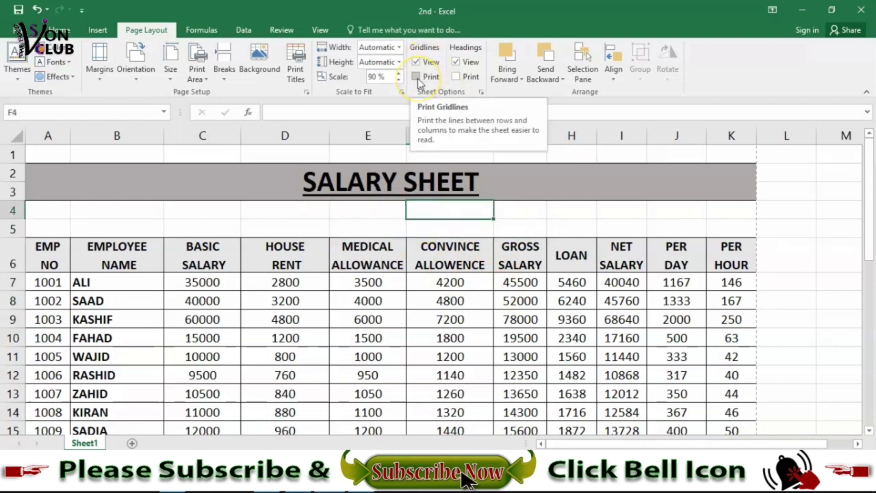
click(417, 78)
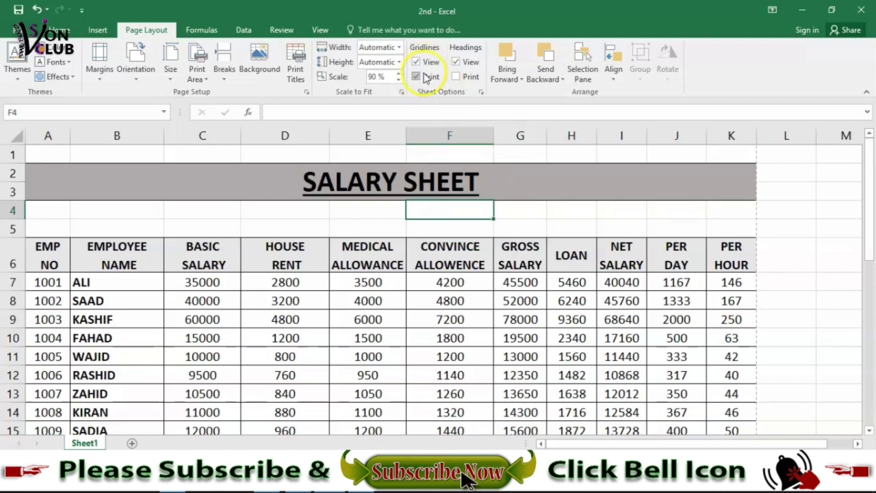
key(ctrl+p)
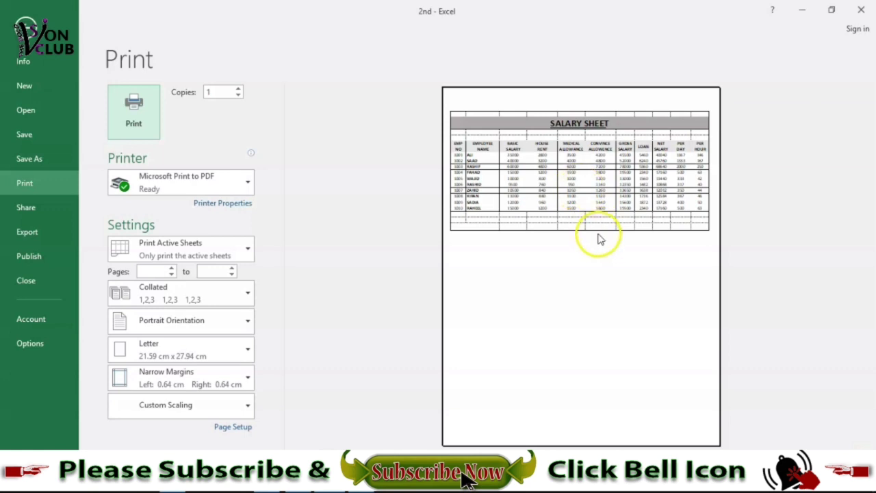
click(28, 34)
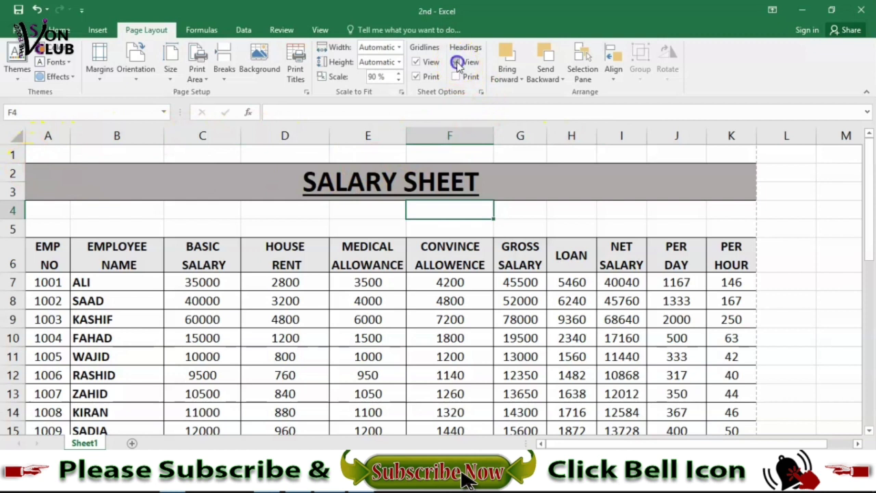
- Hide and then re-show the on-screen row/column headings and gridlines
click(456, 62)
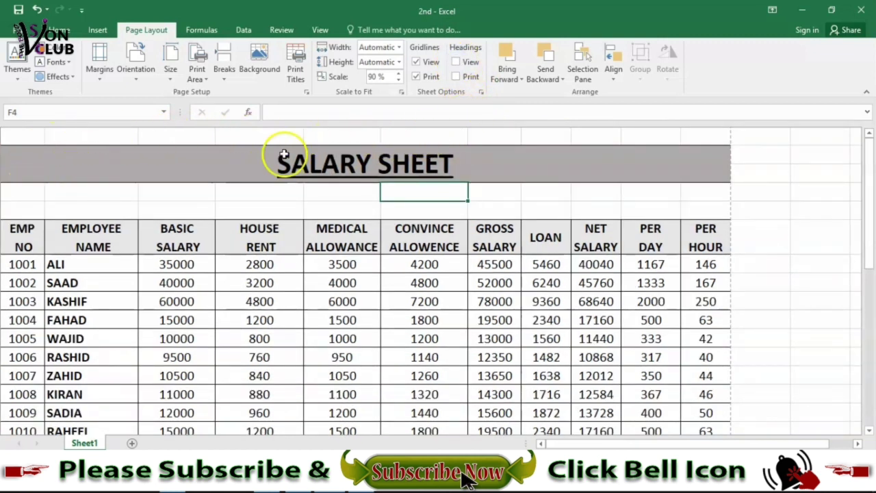
click(417, 62)
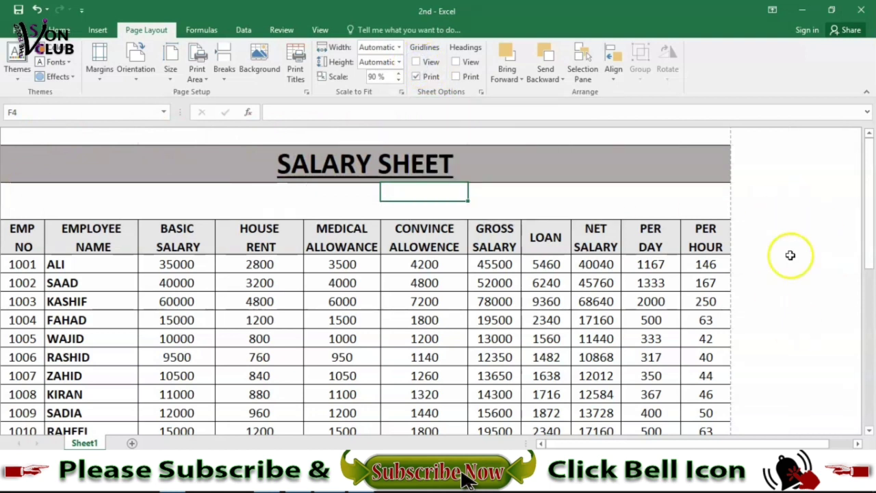
click(415, 63)
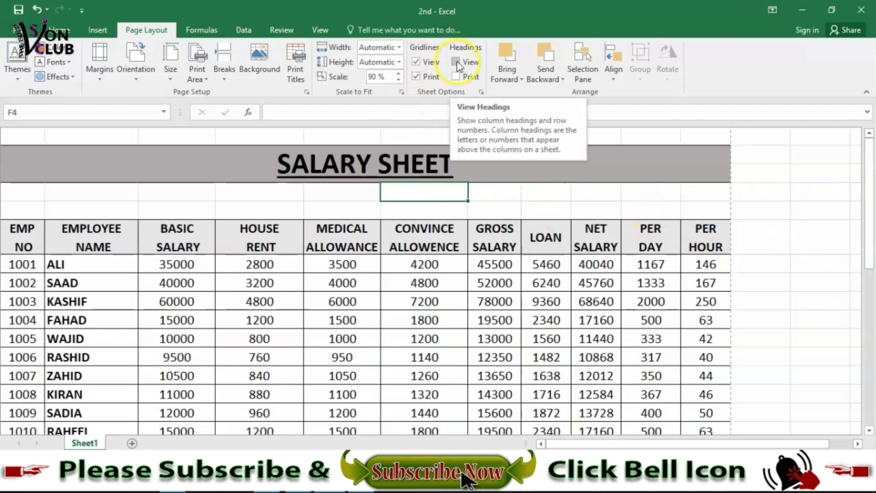
click(456, 62)
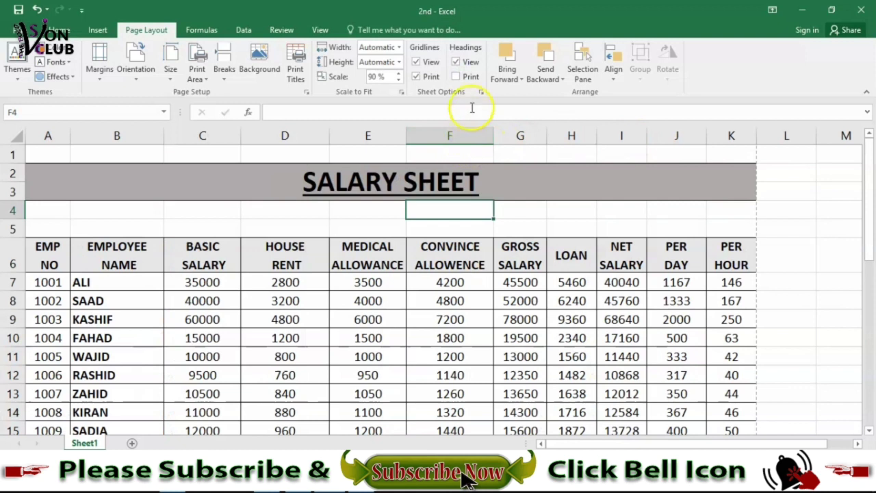
- Turn on printing of row and column headings and check it in print preview
key(ctrl+p)
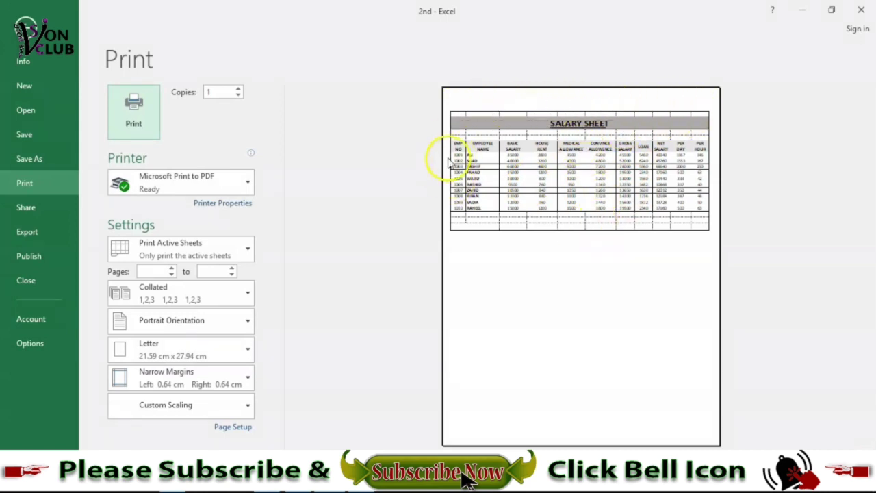
click(30, 33)
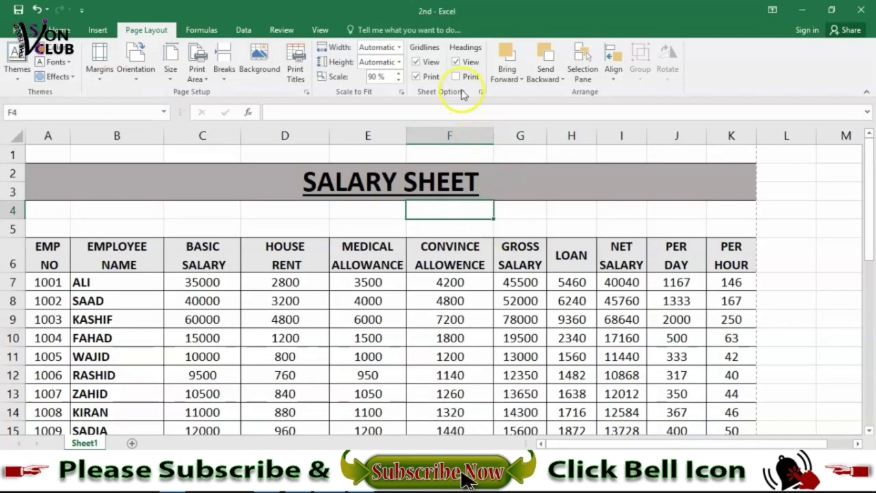
click(455, 77)
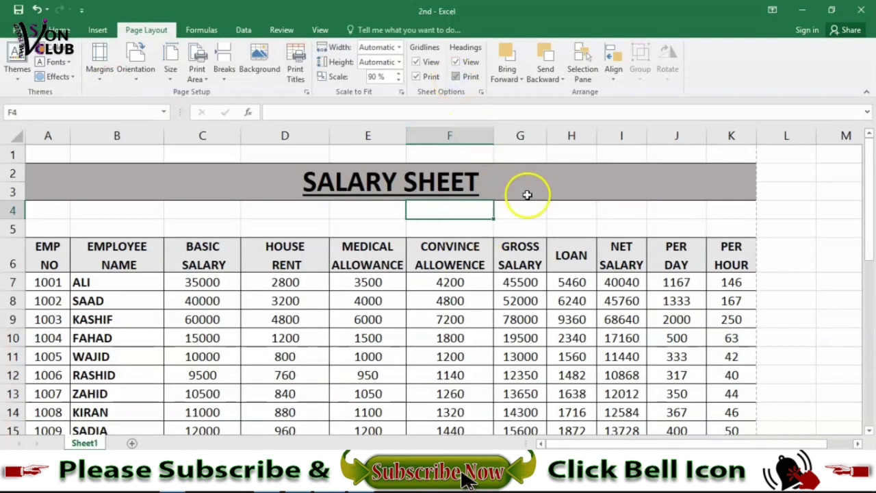
key(ctrl+p)
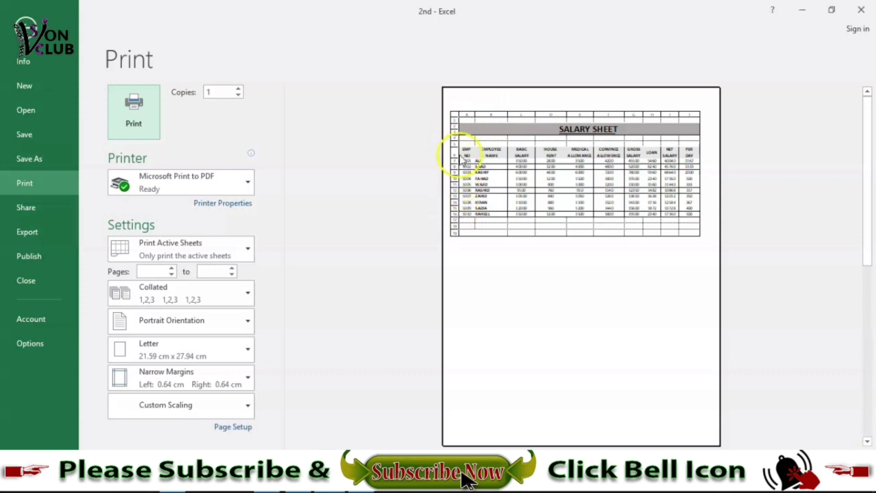
click(34, 30)
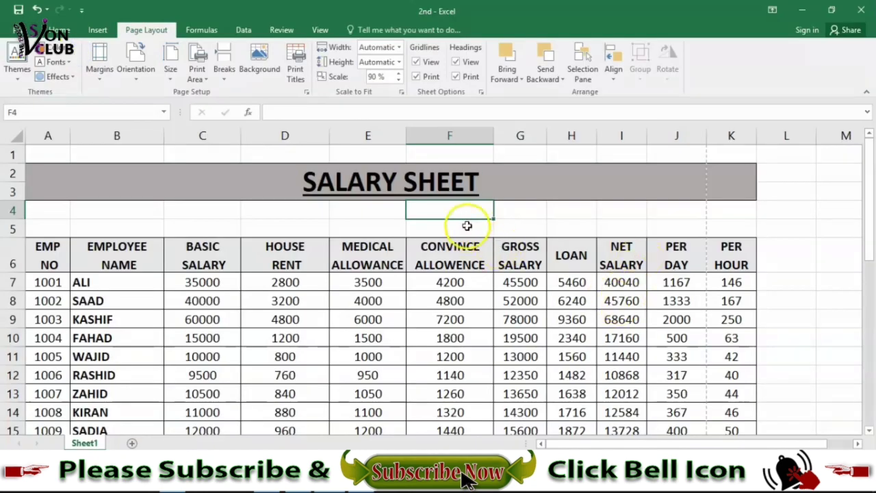
- Turn off printed gridlines and headings, then preview the plain salary page
click(456, 77)
click(416, 77)
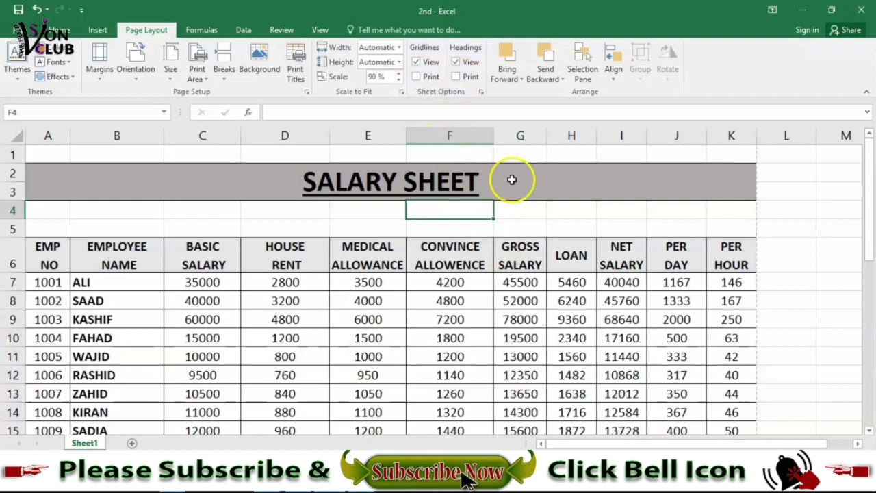
key(ctrl+p)
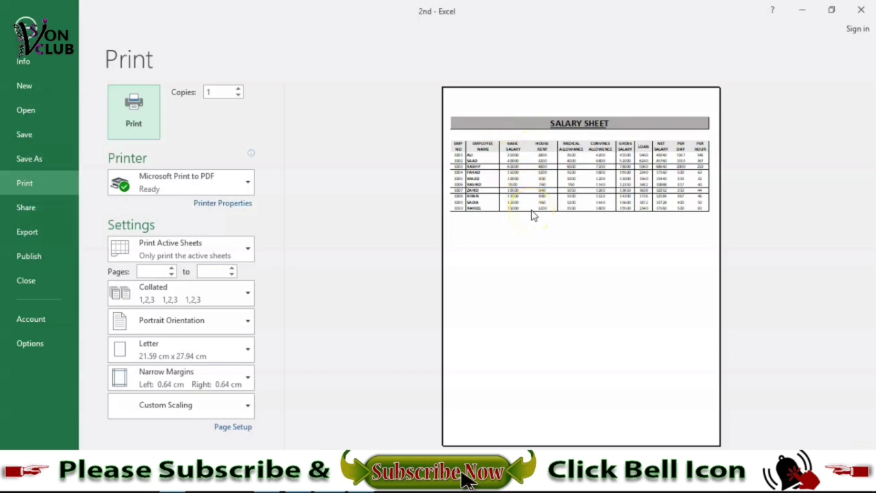
- Confirm Letter paper size and Portrait orientation in the print settings
click(198, 351)
click(246, 349)
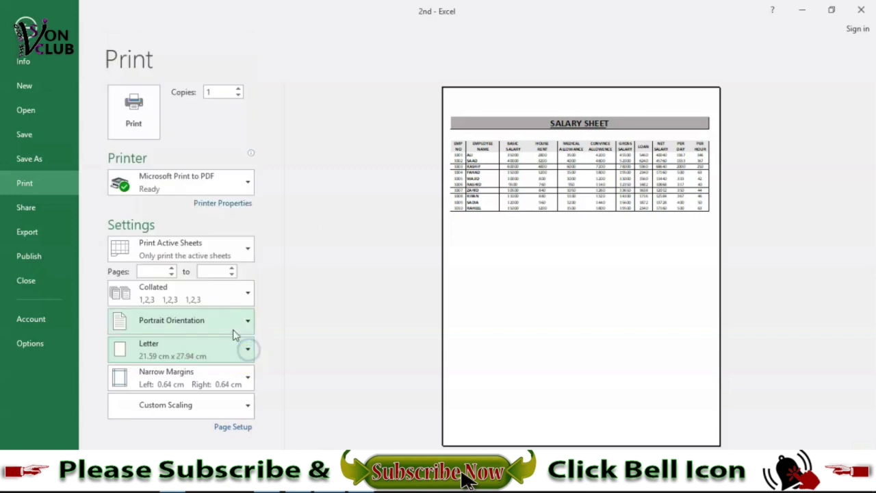
click(248, 322)
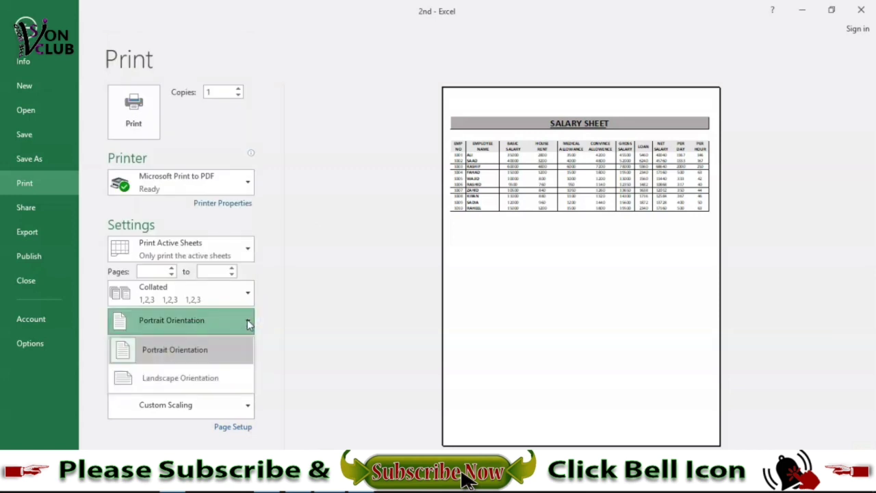
click(247, 321)
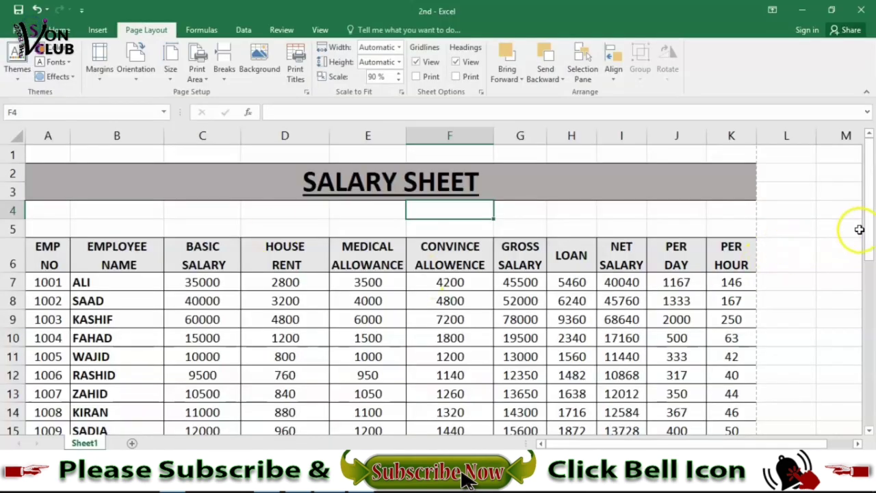
drag(867, 230, 868, 231)
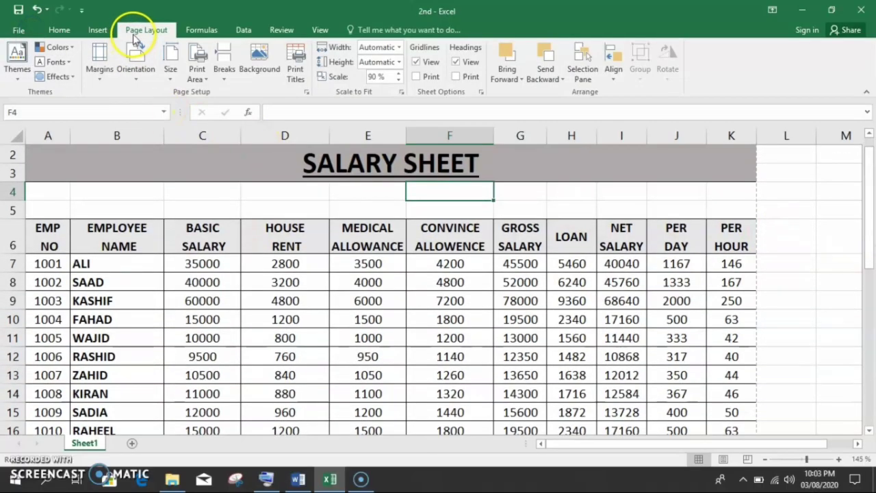